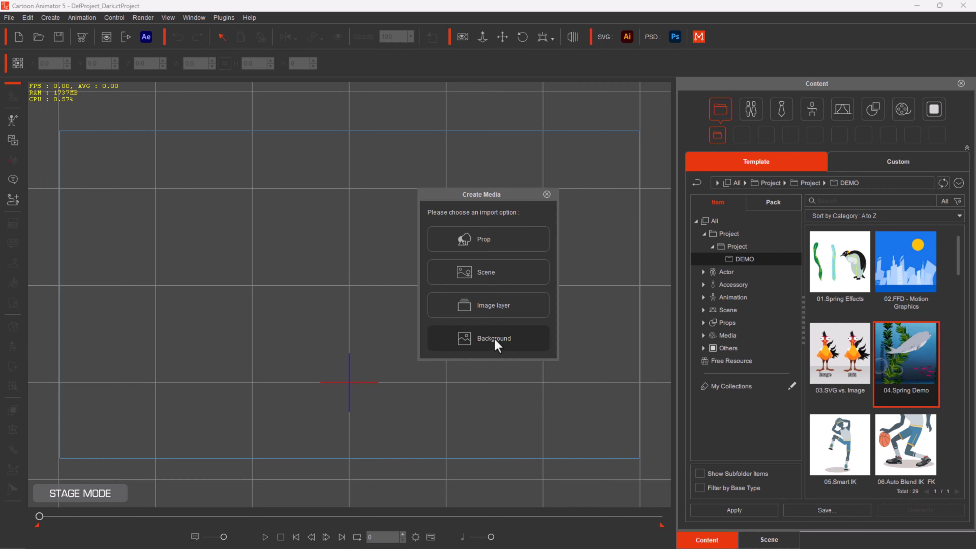
Import the village cartoon background JPG into the empty project as a background image.
click(496, 338)
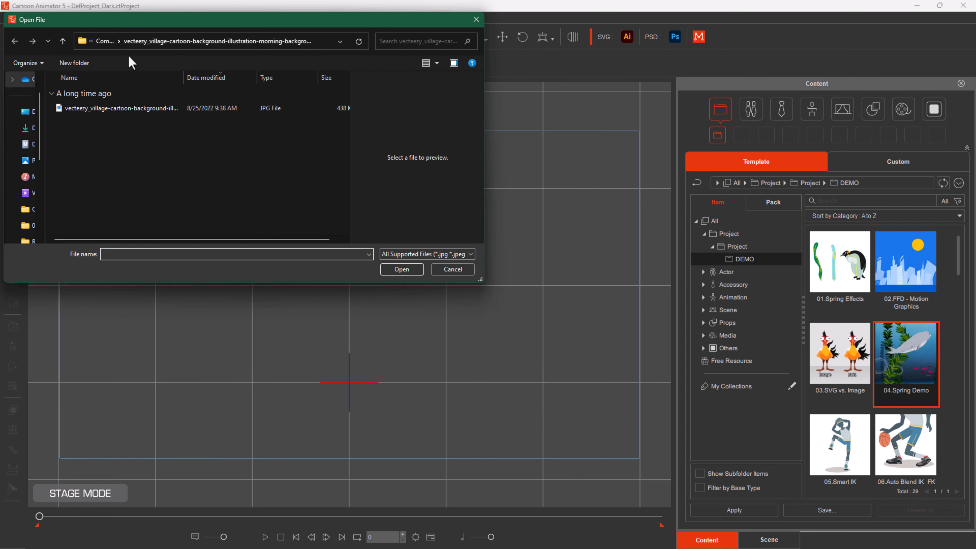
double_click(120, 109)
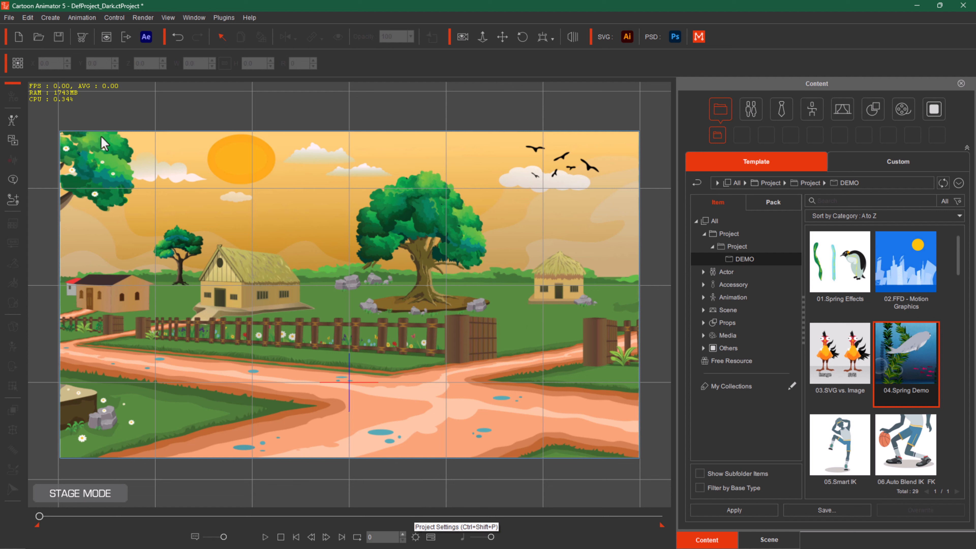
Deactivate the background image in the project settings.
click(28, 17)
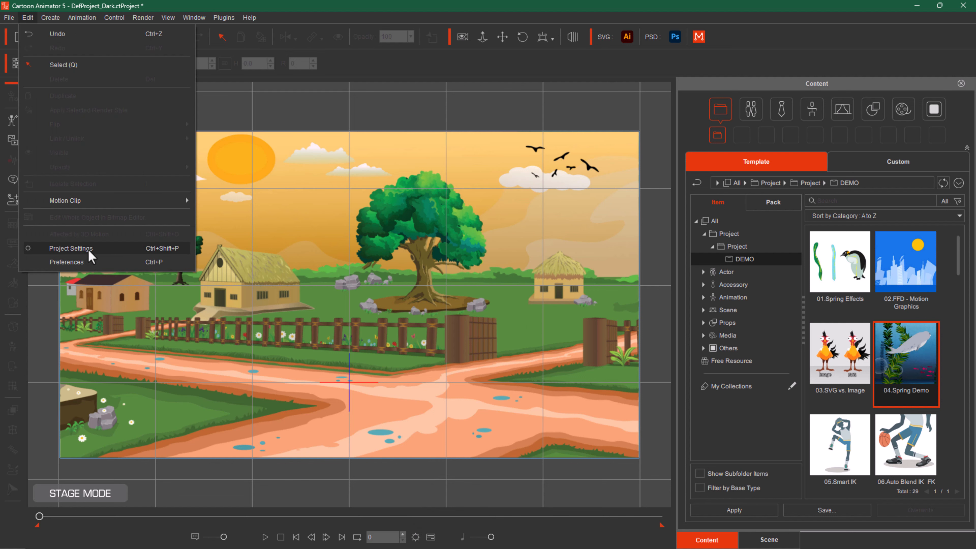
click(90, 253)
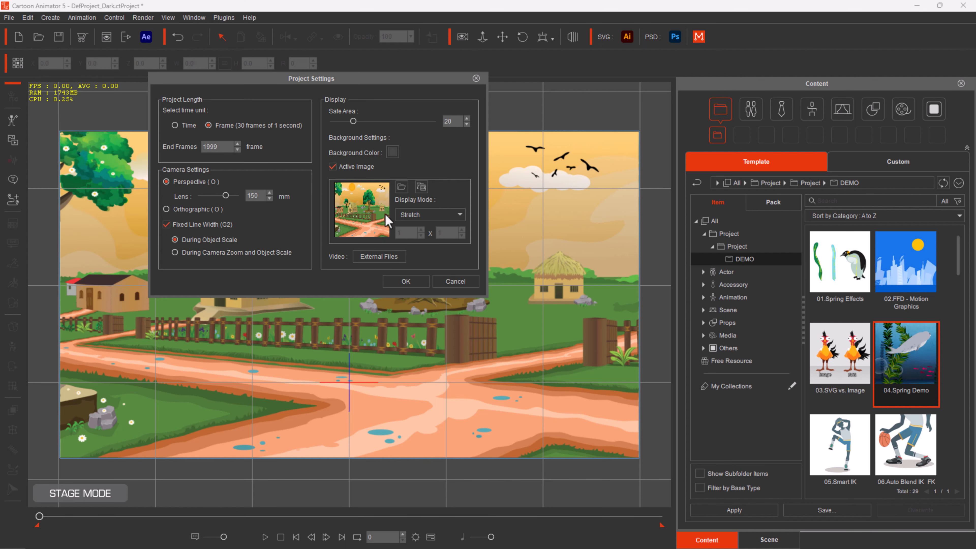
click(340, 168)
click(404, 280)
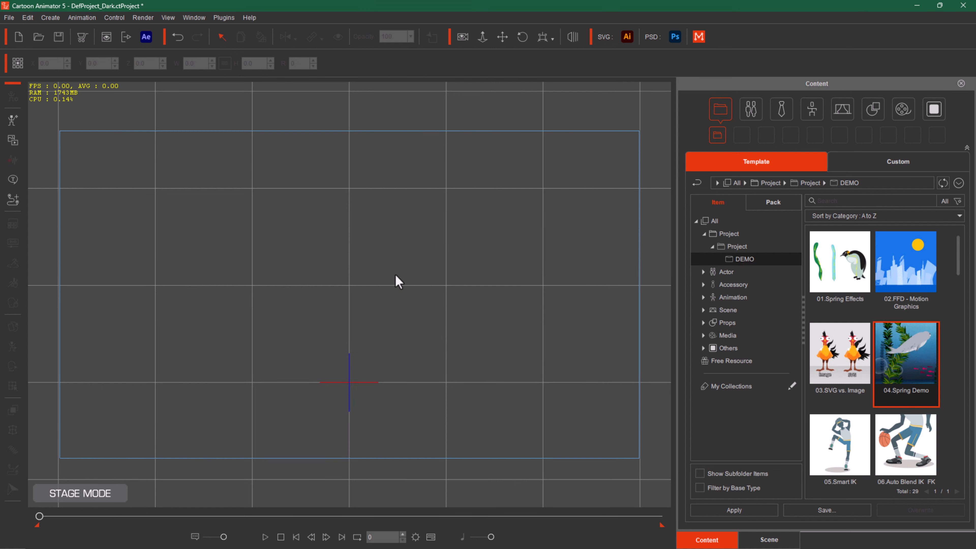
Duplicate the village cartoon background JPG in its folder and import the copy as the background image.
click(13, 141)
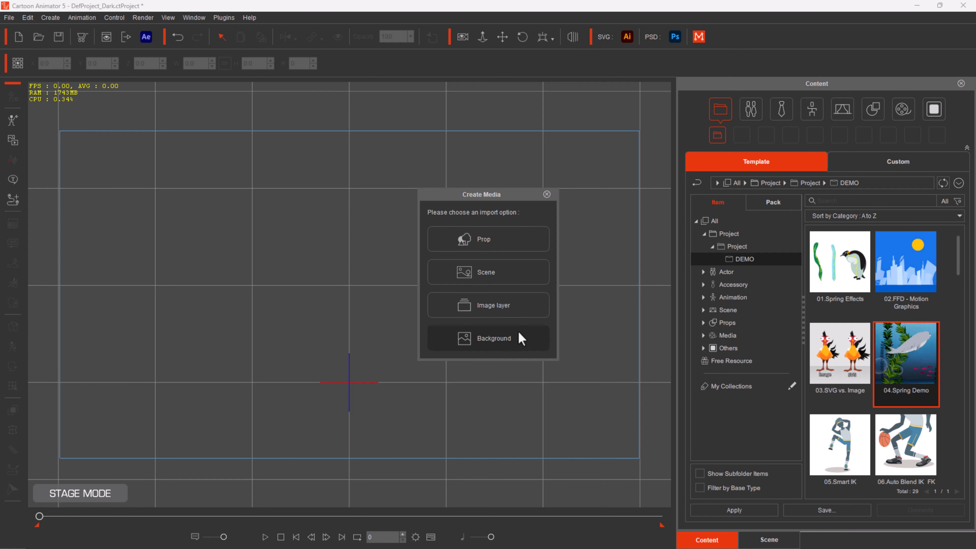
click(504, 339)
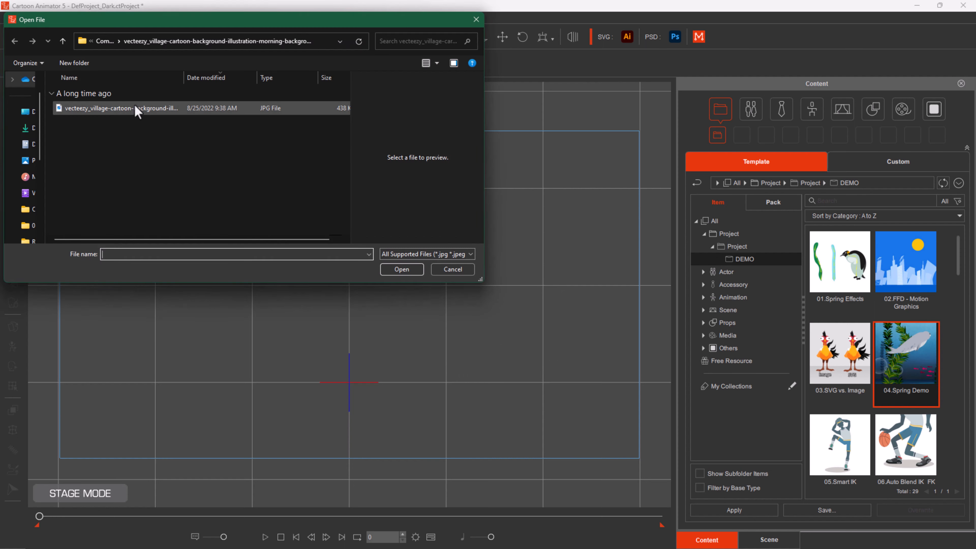
click(123, 110)
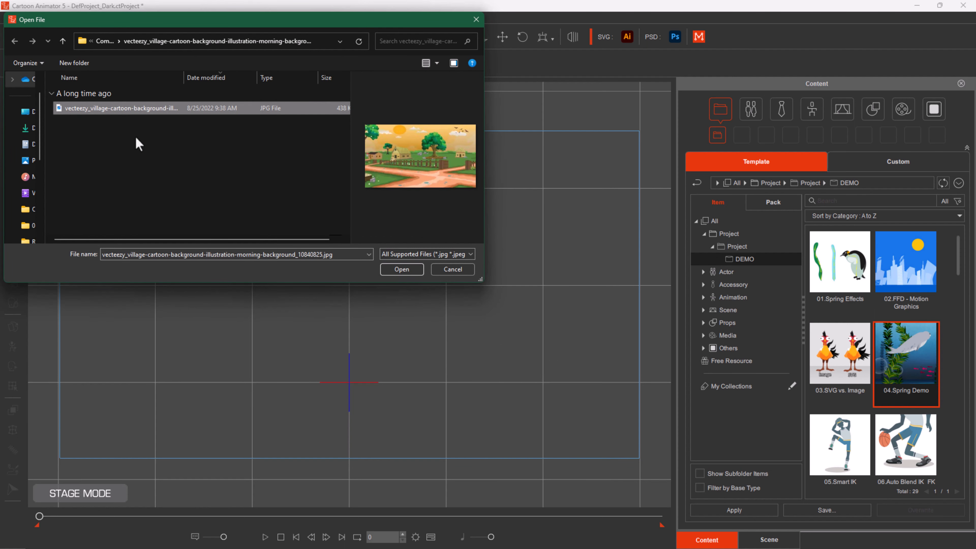
key(ctrl+v)
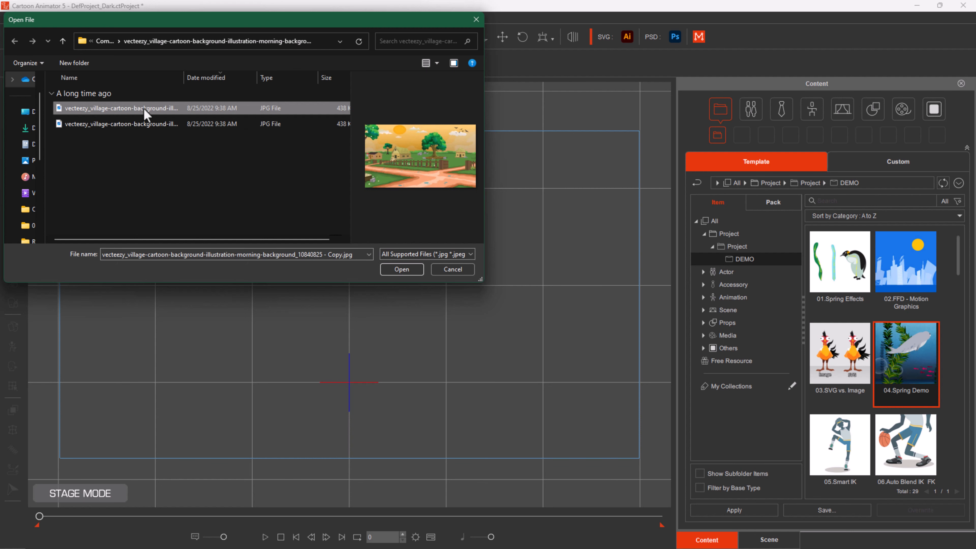
double_click(144, 108)
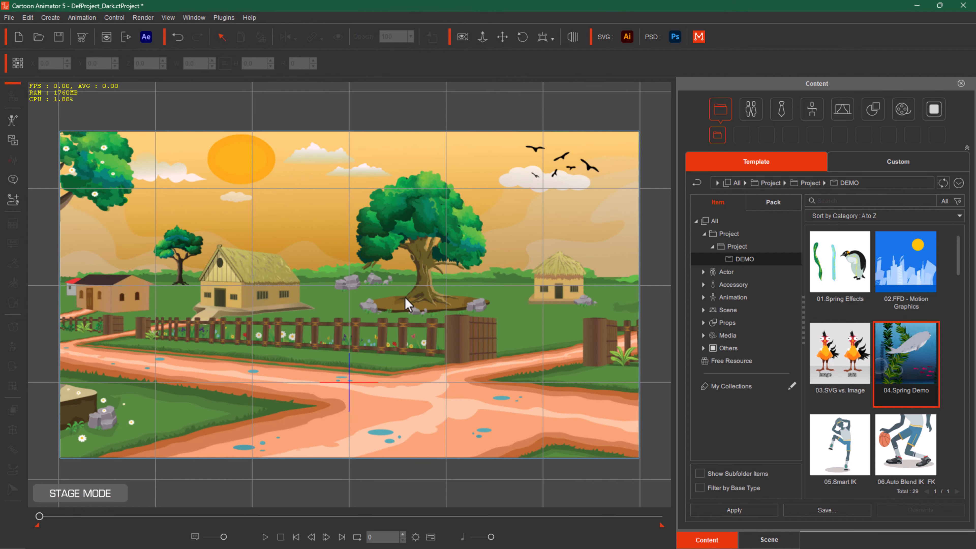
Load the Forest scene from the scene templates.
click(703, 310)
click(735, 325)
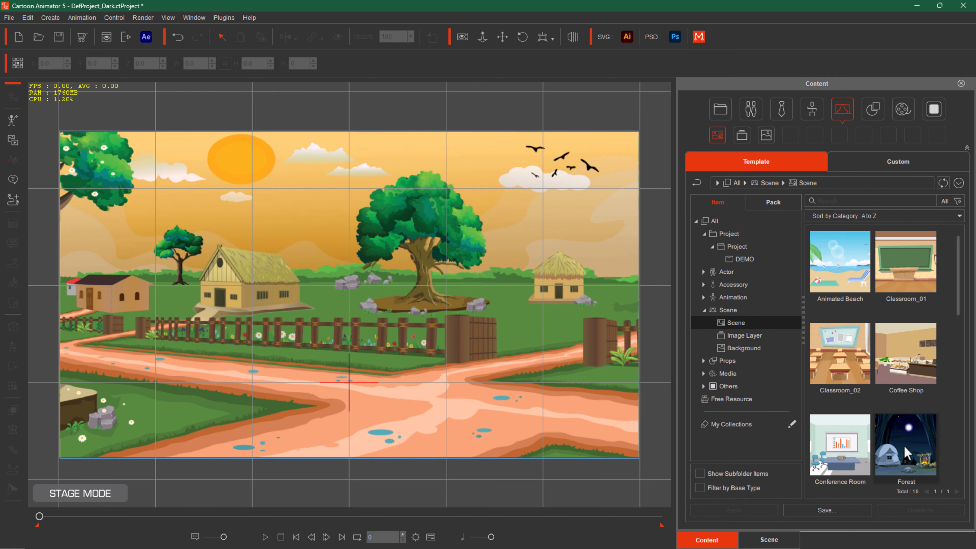
click(908, 457)
double_click(908, 449)
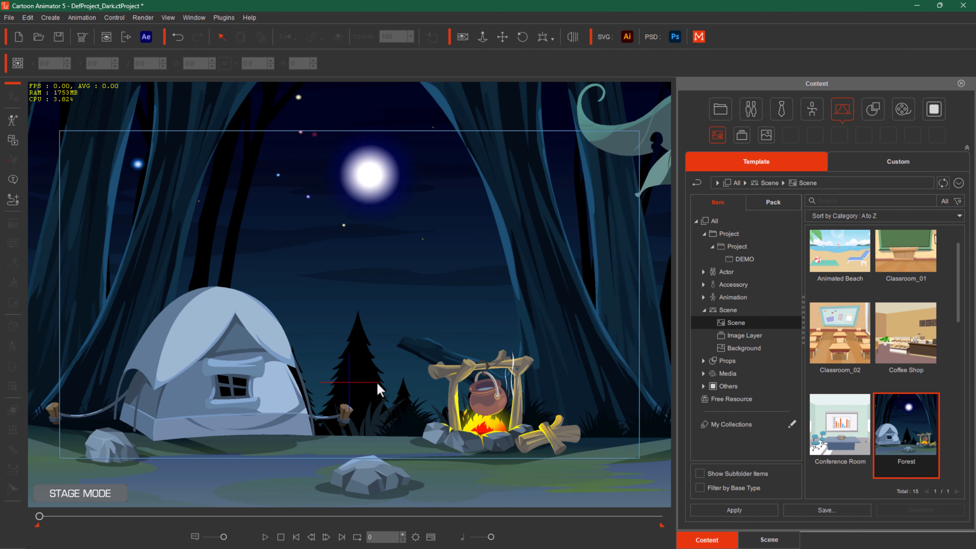
Check the background settings of the project, and import the village image copy as the background behind the Forest scene.
click(417, 538)
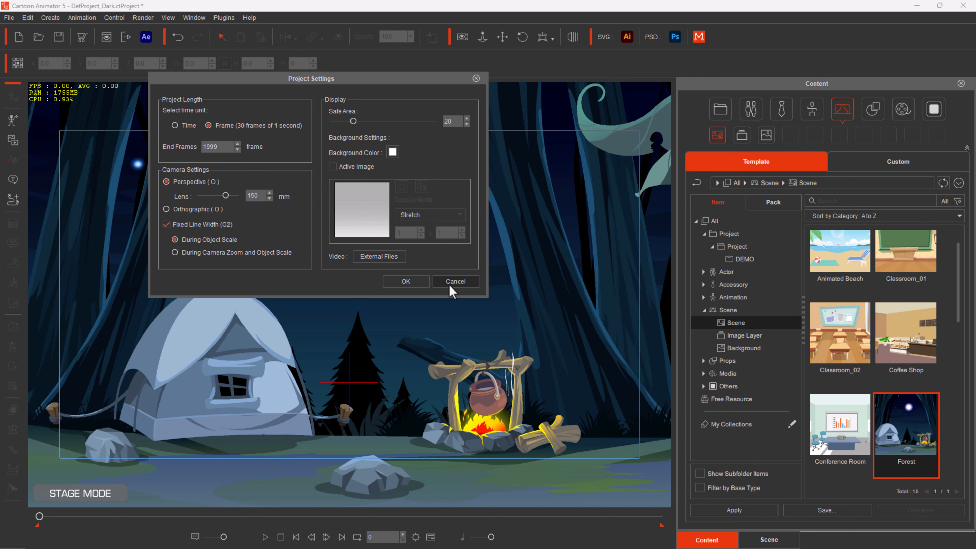
click(456, 282)
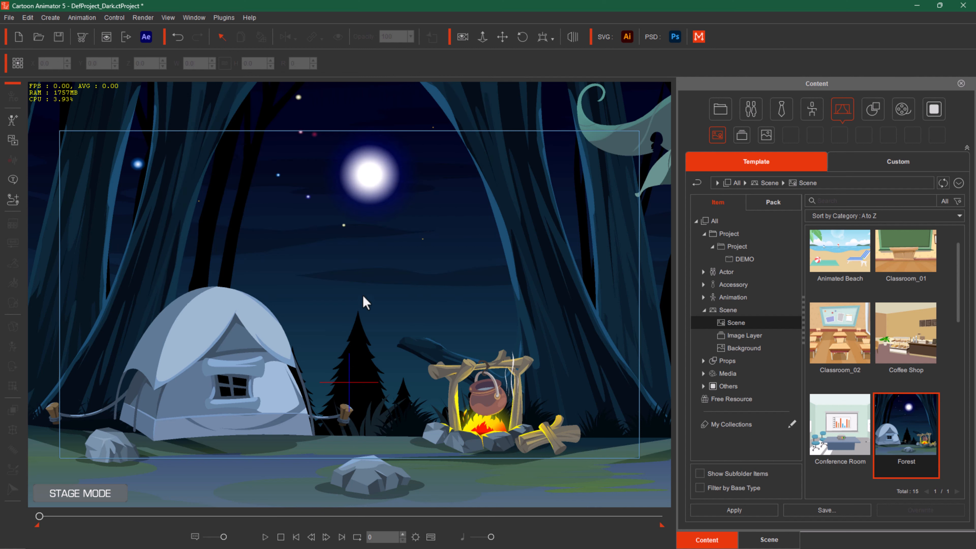
click(14, 143)
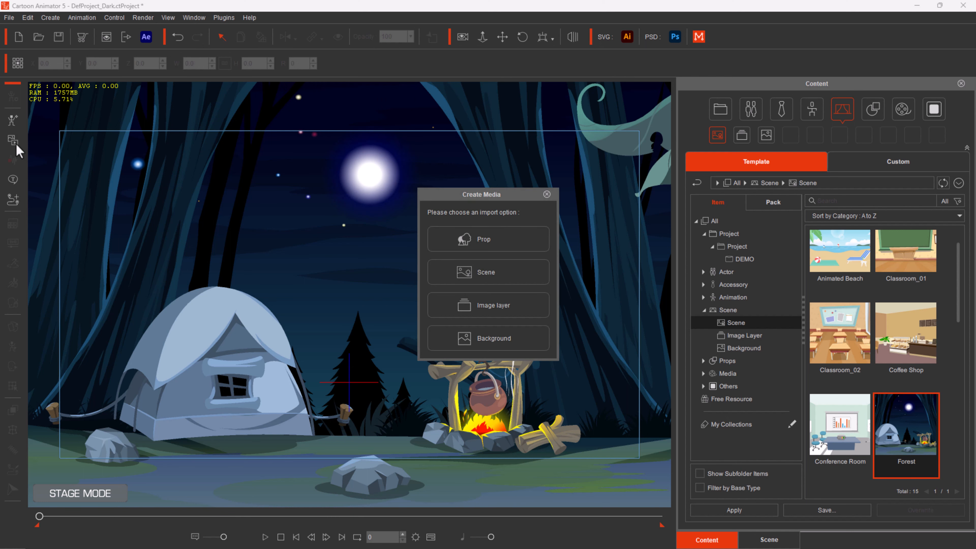
click(484, 341)
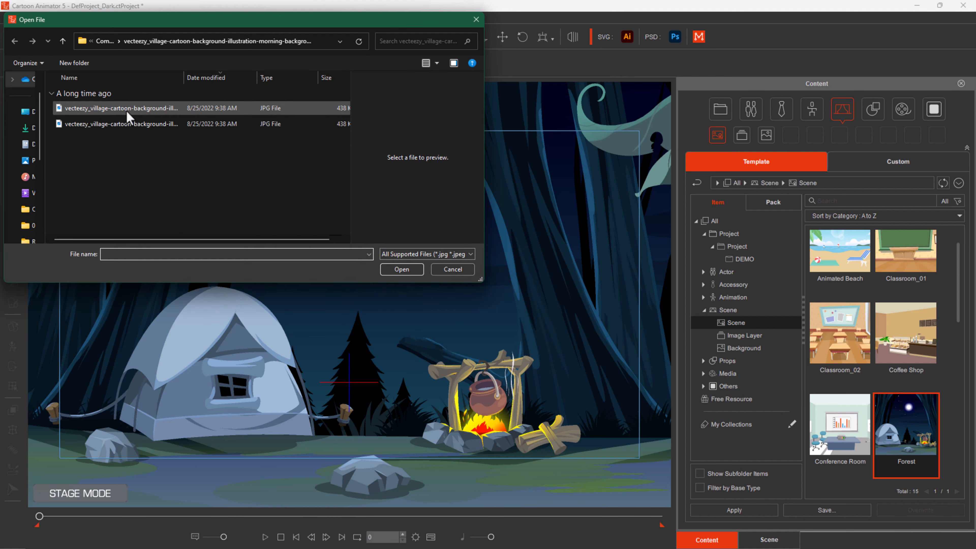
double_click(126, 113)
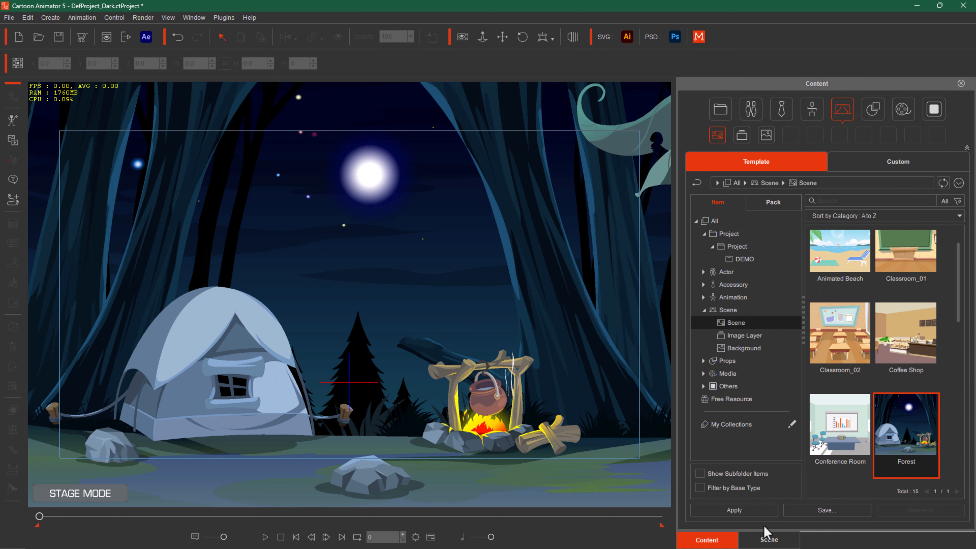
In the scene list, hide and show the entire Forest scene repeatedly to compare it with the village background behind it.
click(767, 538)
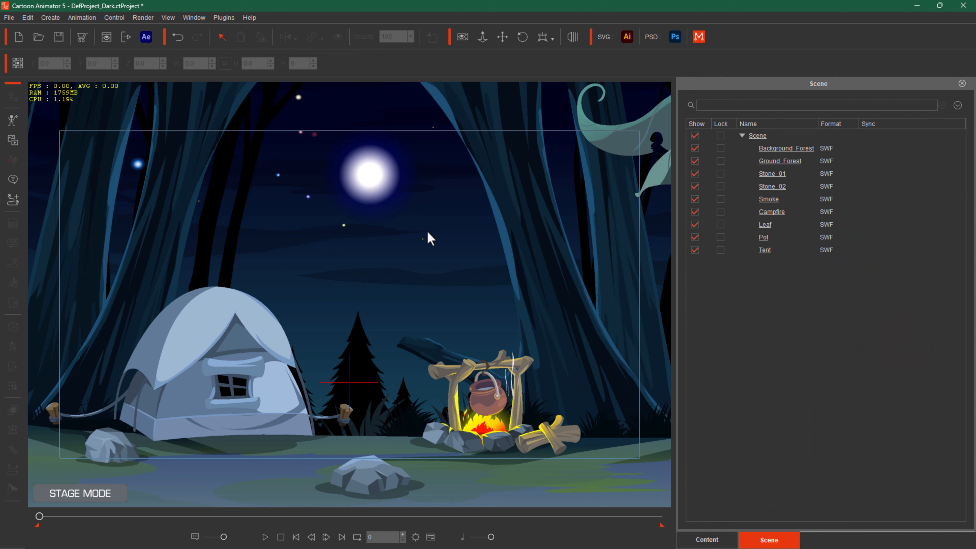
click(720, 137)
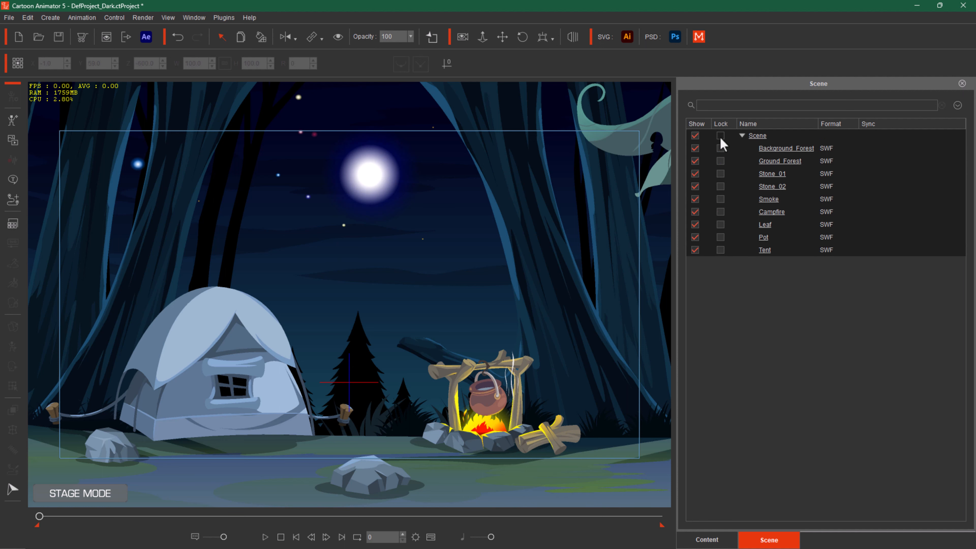
click(695, 136)
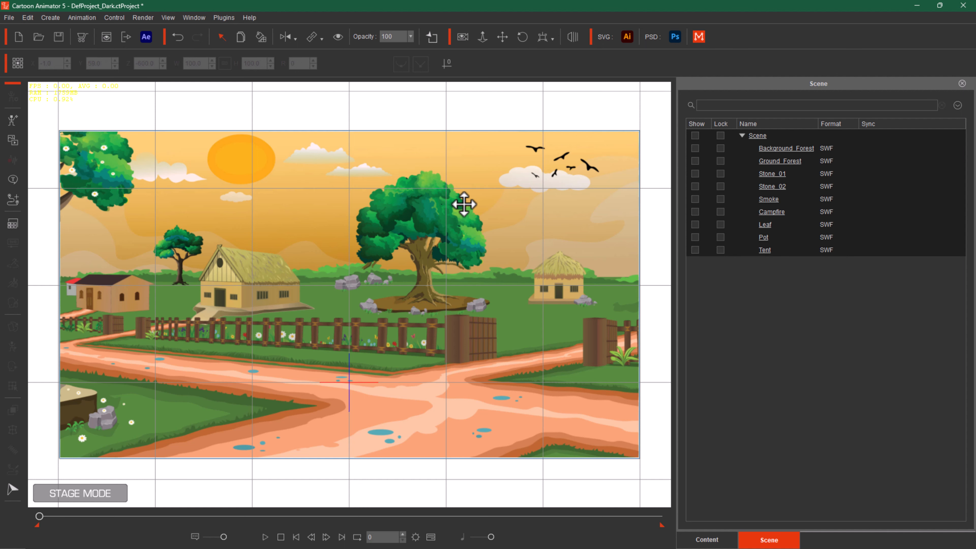
click(695, 135)
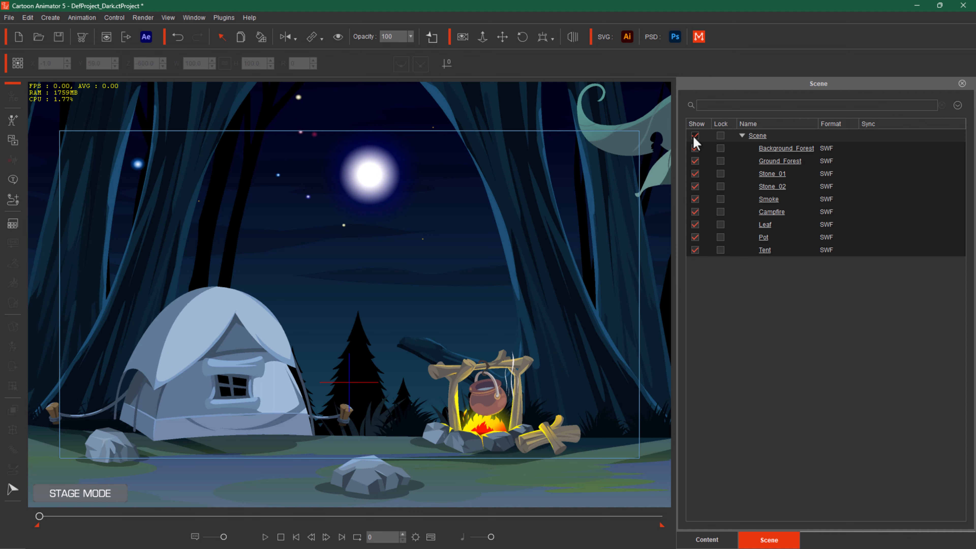
click(694, 136)
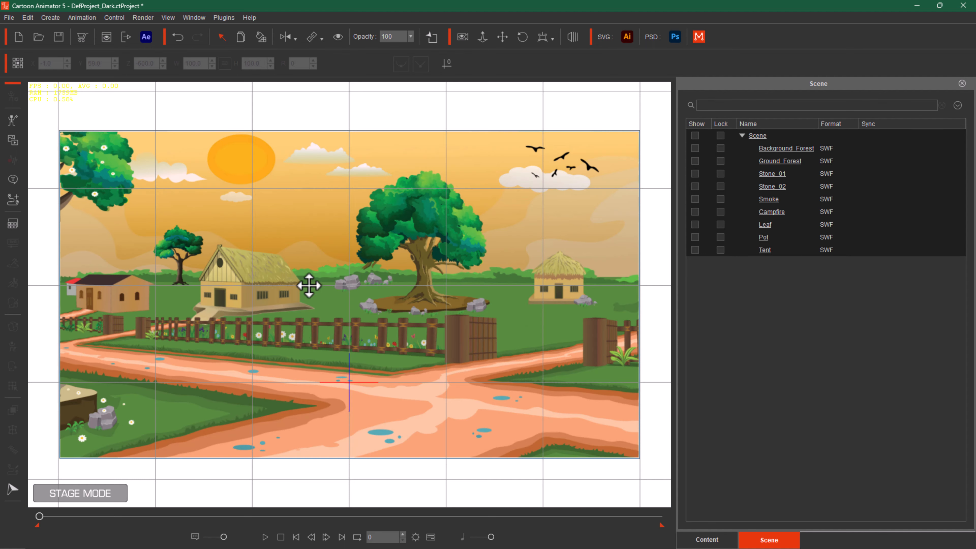
click(694, 136)
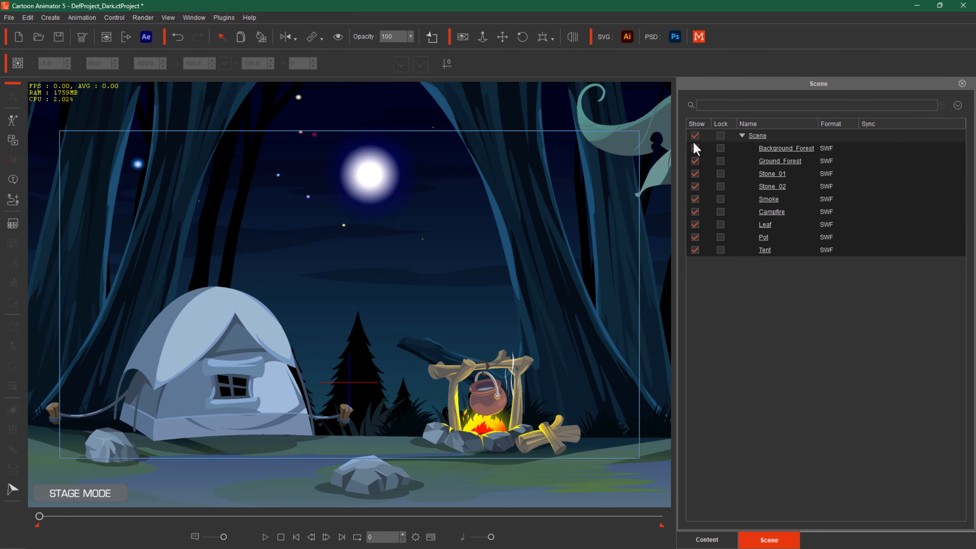
View the stage in 3D and focus on all objects to examine the Forest layers against the background image.
click(573, 38)
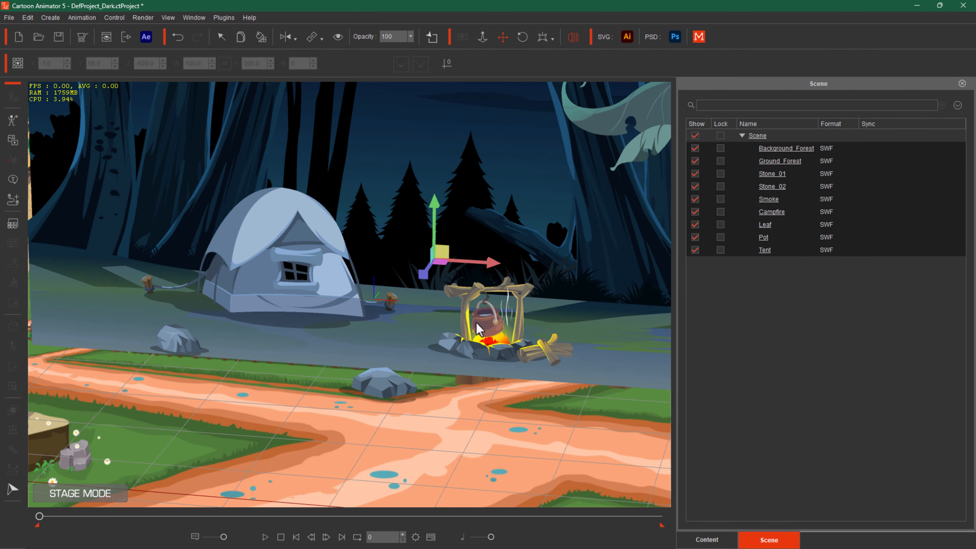
click(552, 38)
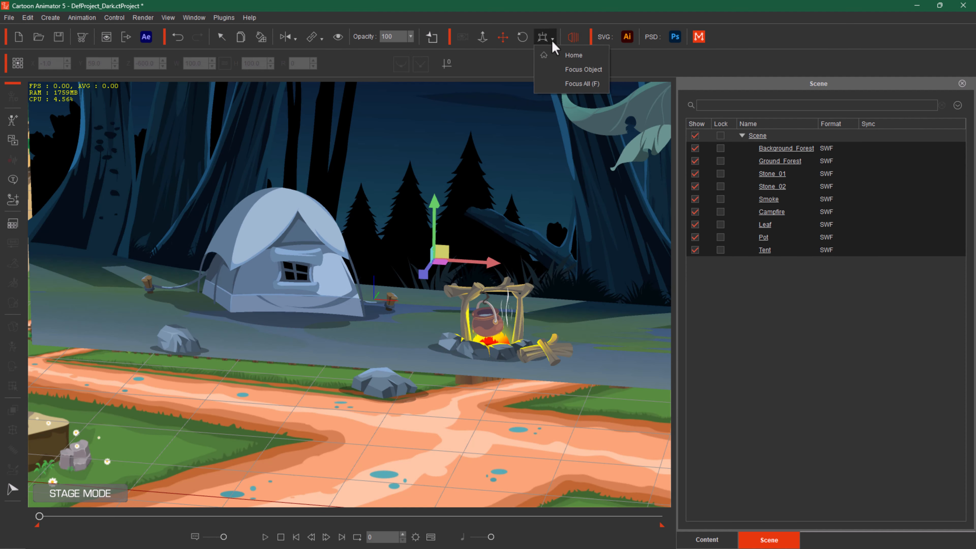
click(569, 84)
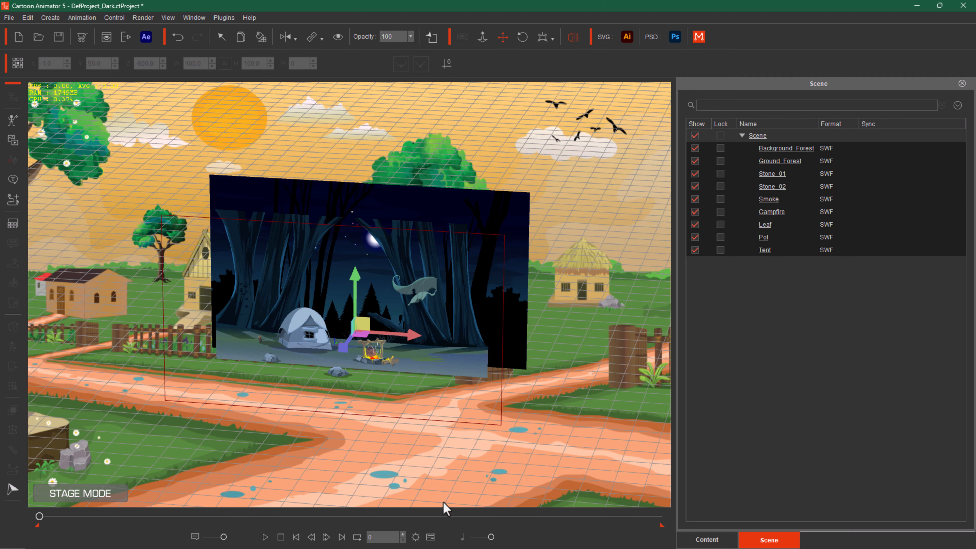
Set the background image's display mode to Fit in the project settings.
click(415, 537)
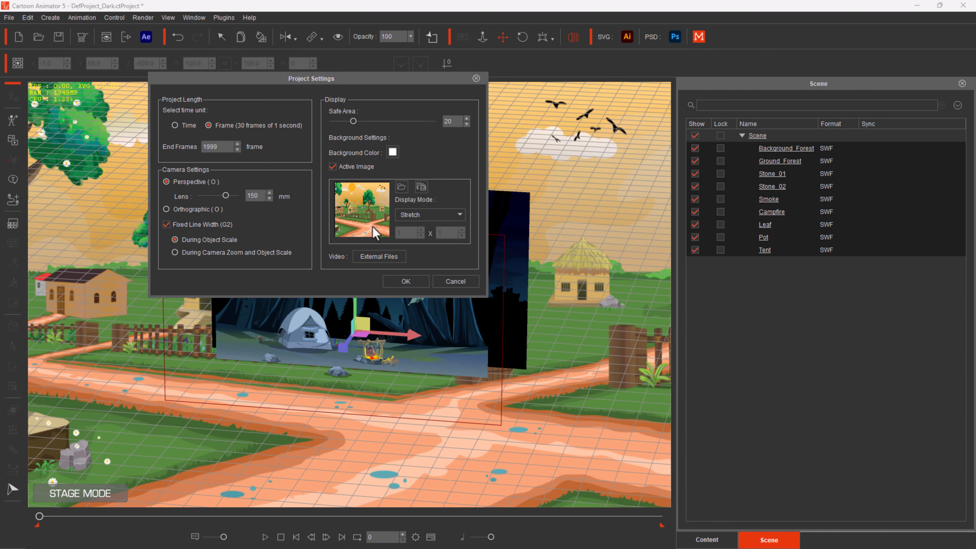
click(457, 215)
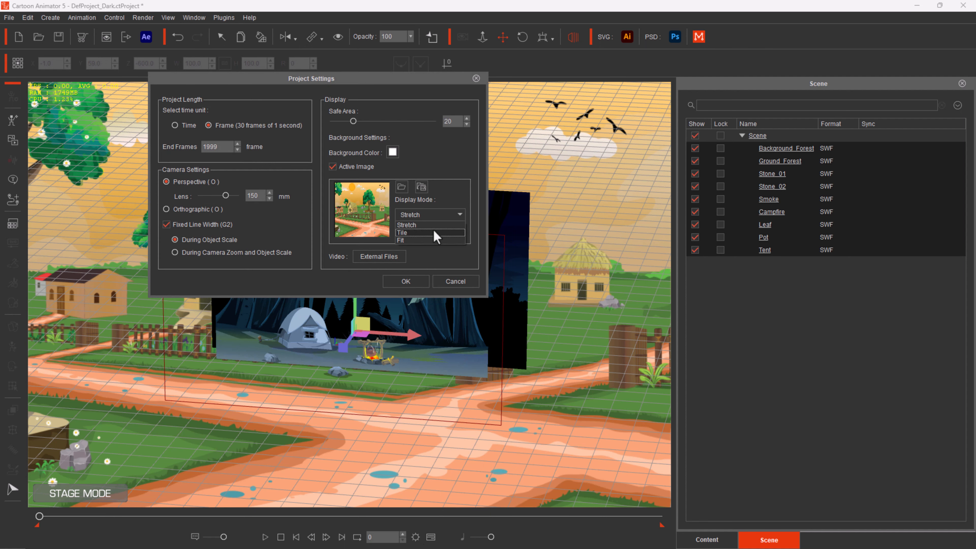
click(436, 226)
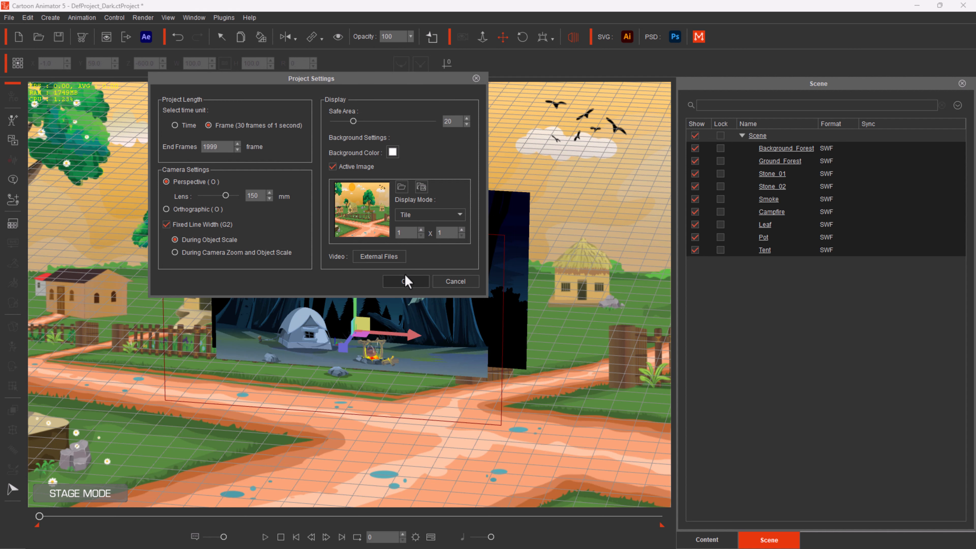
click(439, 216)
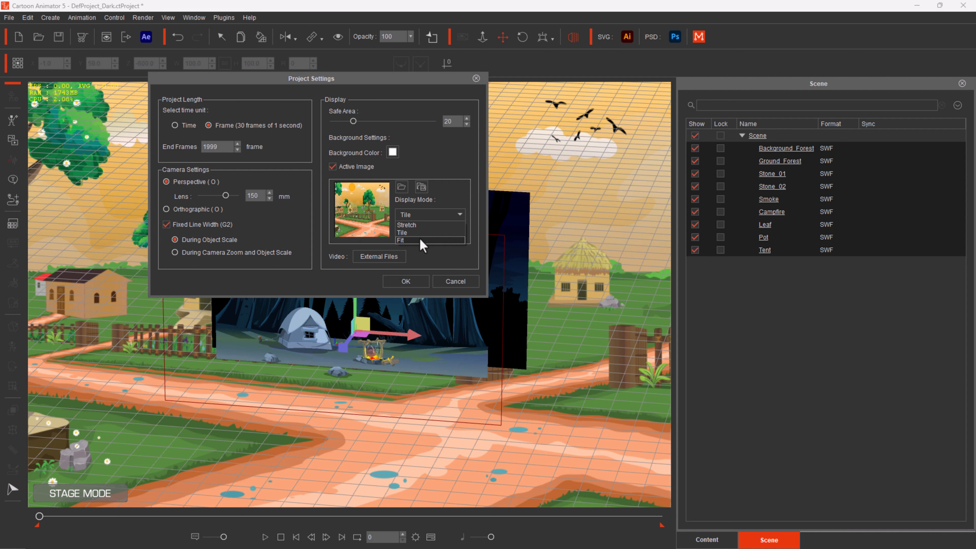
click(423, 240)
click(406, 282)
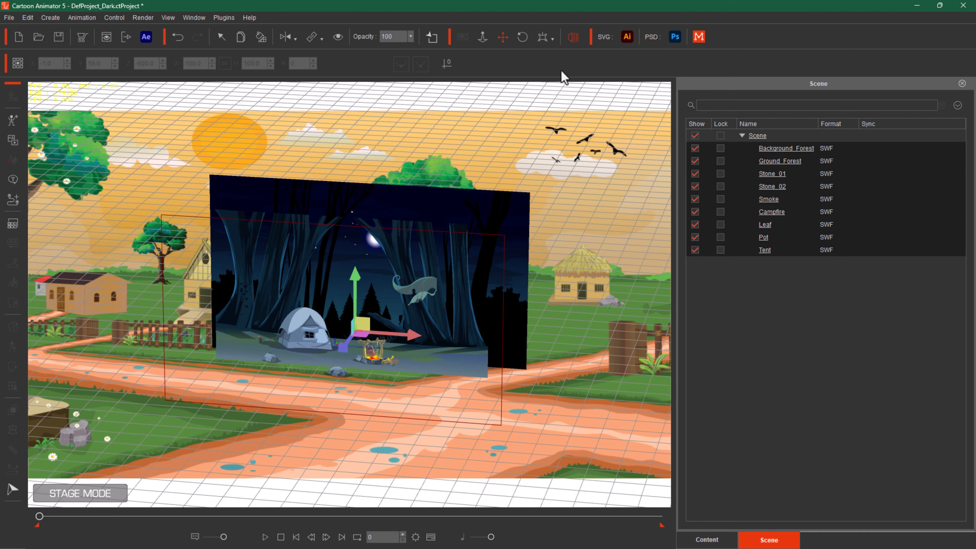
Hide the entire Forest scene and set the background image's display mode to Tile.
click(695, 135)
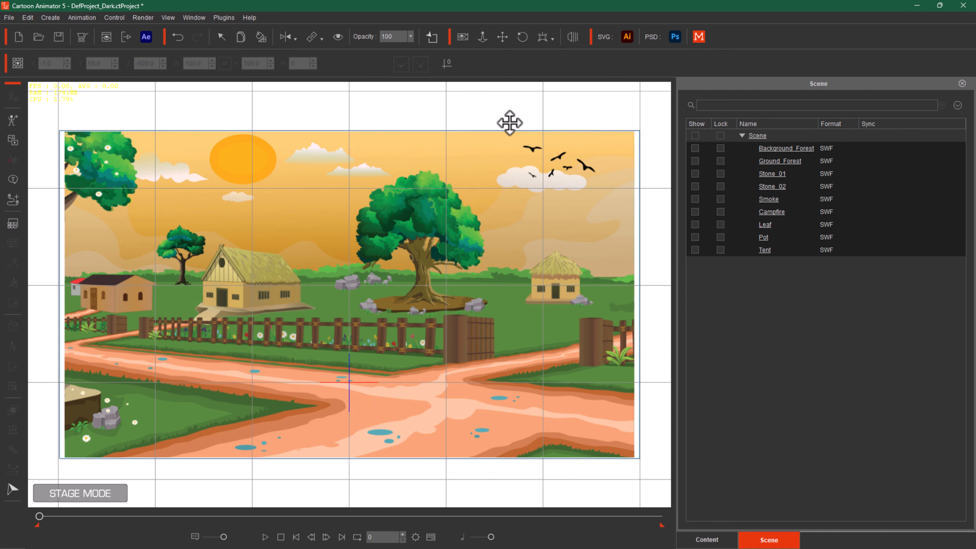
click(416, 537)
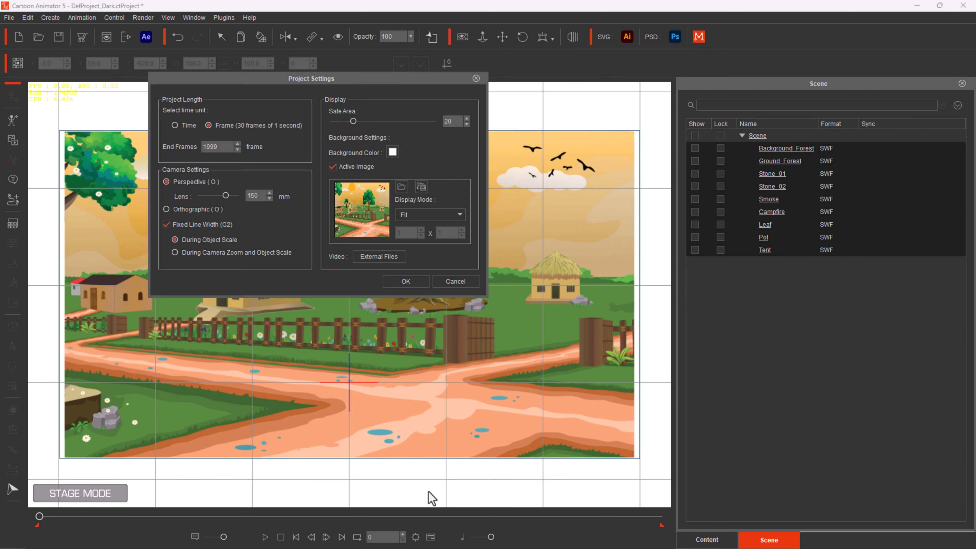
click(428, 218)
click(427, 235)
click(406, 282)
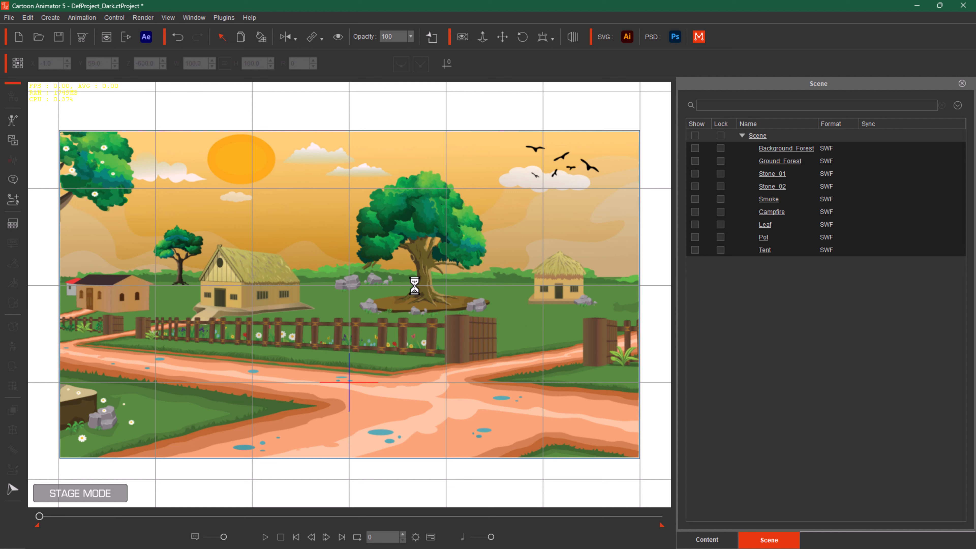
Set the village background image's display mode to Stretch in the project settings.
click(416, 539)
click(460, 215)
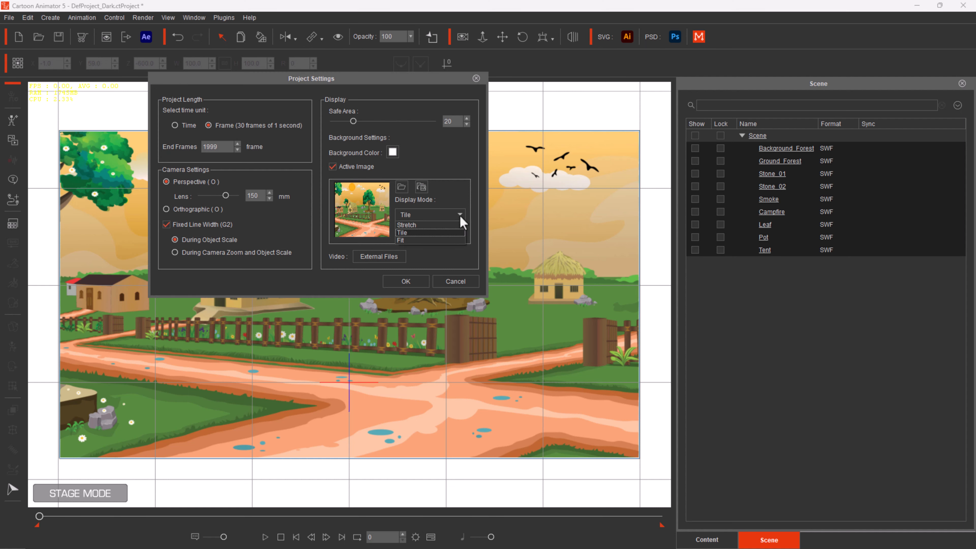
click(457, 225)
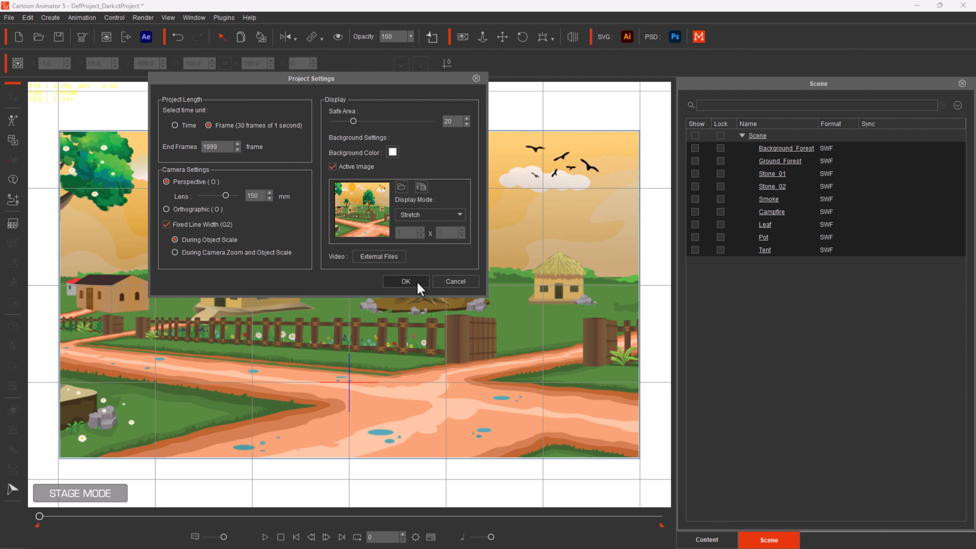
click(404, 281)
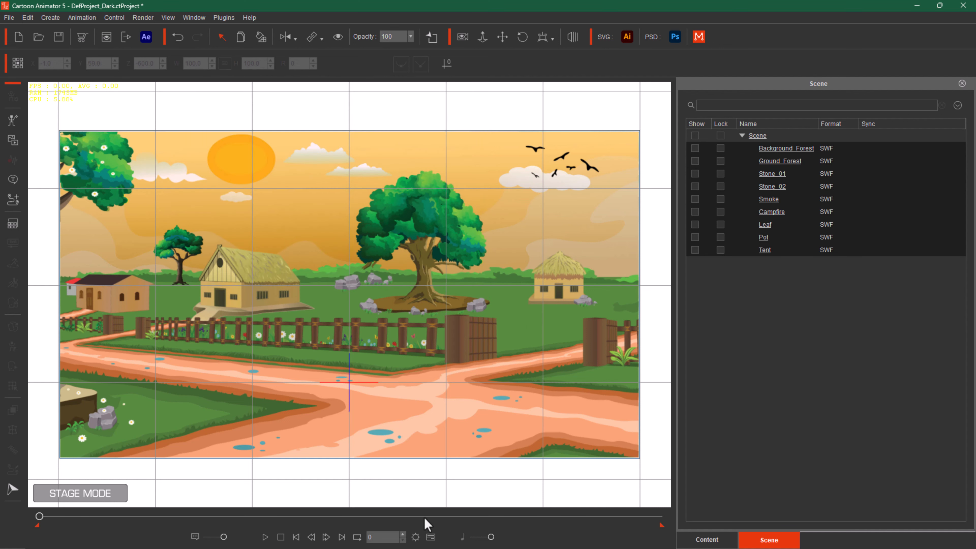
Replace the background image in the project settings with vecteezy_countryside-landscape-with-village-houses-at-night_25449460.jpg.
click(415, 537)
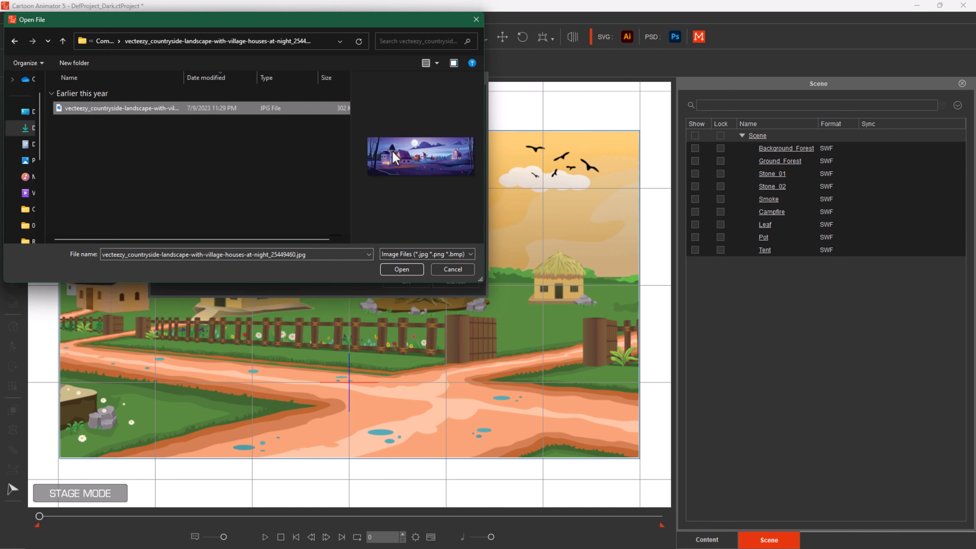
click(415, 271)
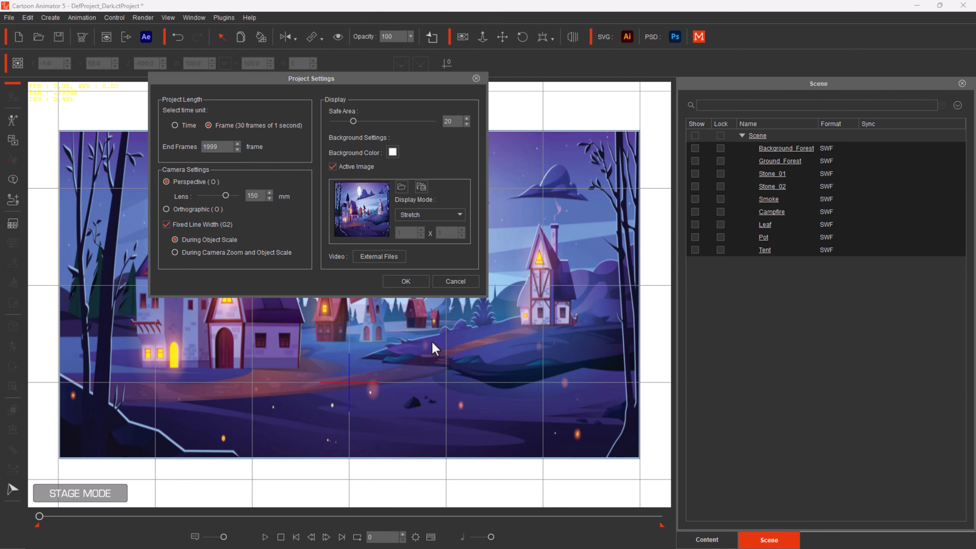
Compare the stretched night village background on the stage with the original picture in the image viewer, keeping the project settings out of the way.
drag(361, 89, 254, 188)
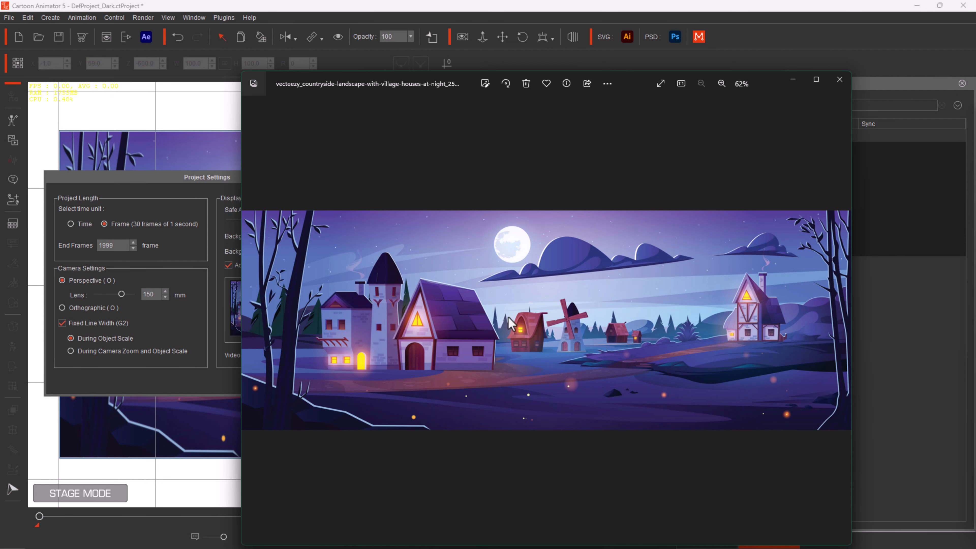
click(793, 81)
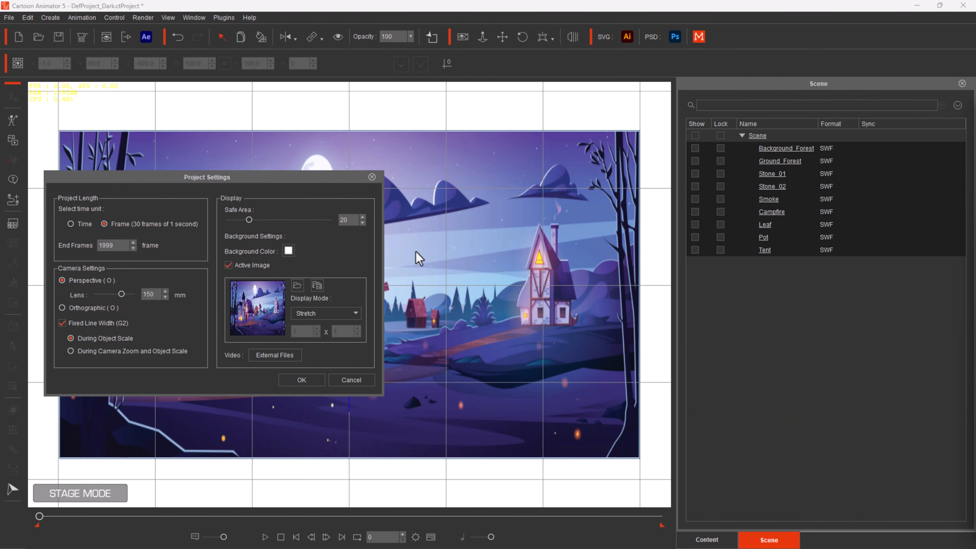
mouse_move(282, 179)
mouse_down()
mouse_move(308, 330)
mouse_move(301, 191)
mouse_move(293, 184)
mouse_up()
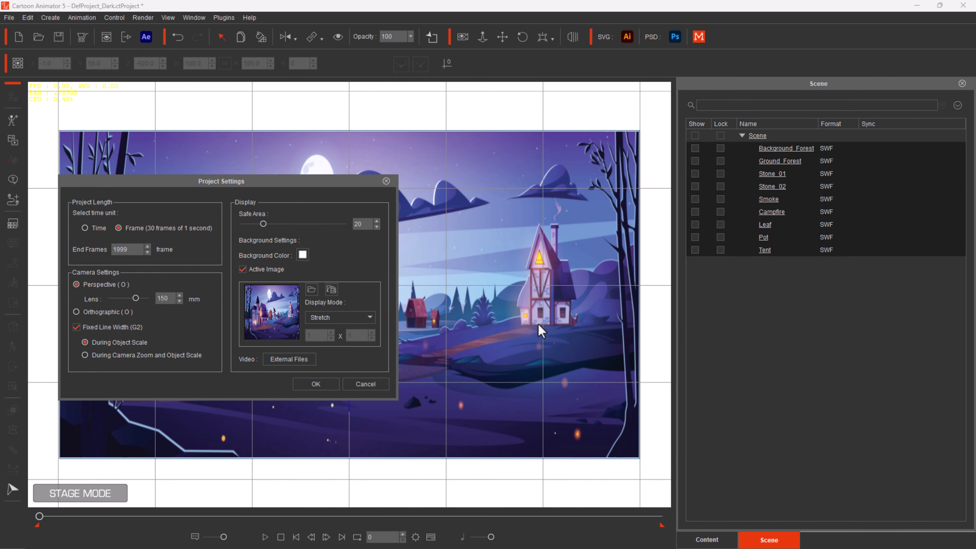
drag(232, 189, 826, 320)
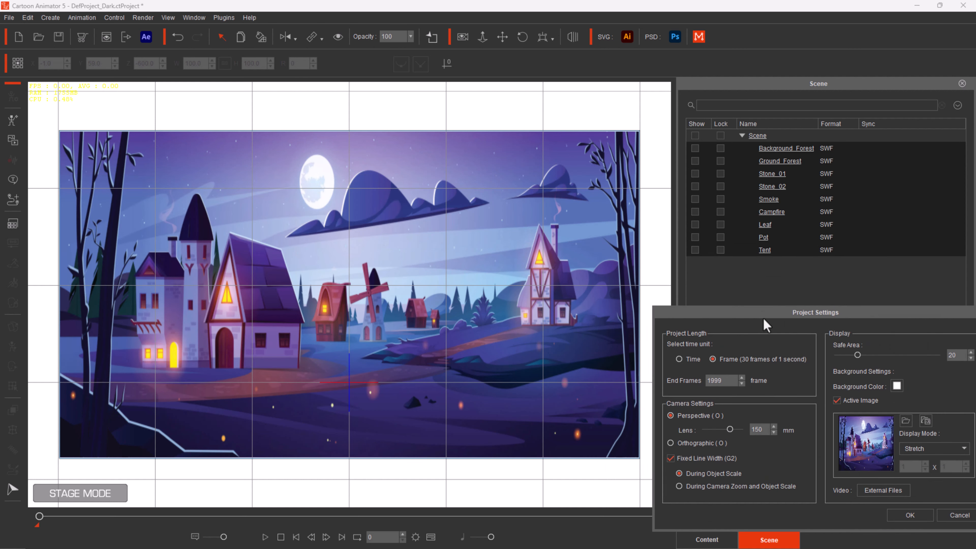
drag(762, 314, 364, 147)
Try the Tile display mode for the night village background, but settle on Fit in the project settings.
click(528, 283)
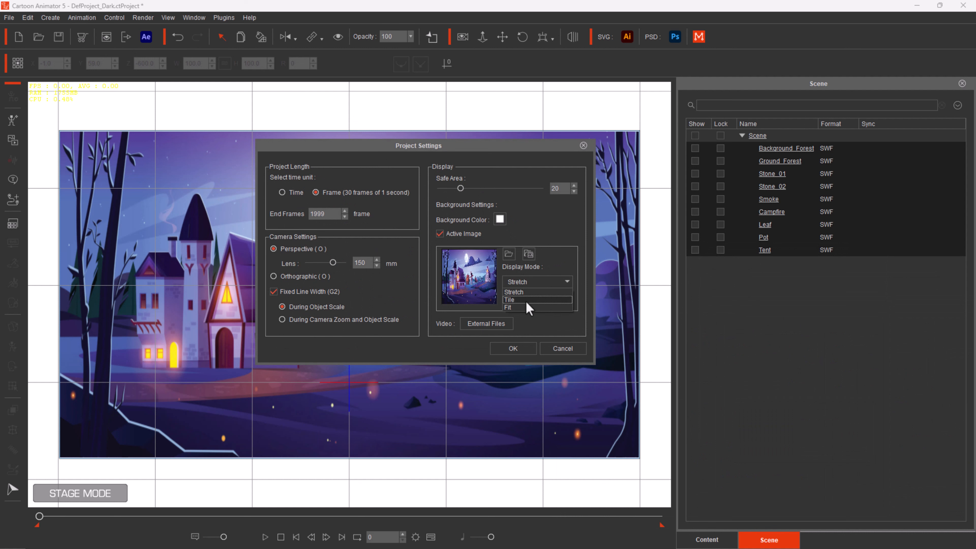
click(530, 304)
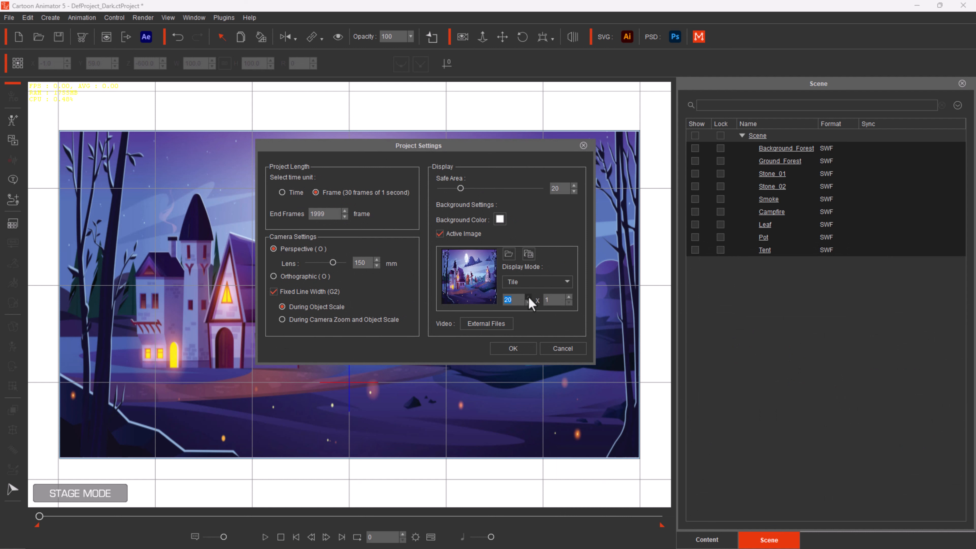
click(506, 348)
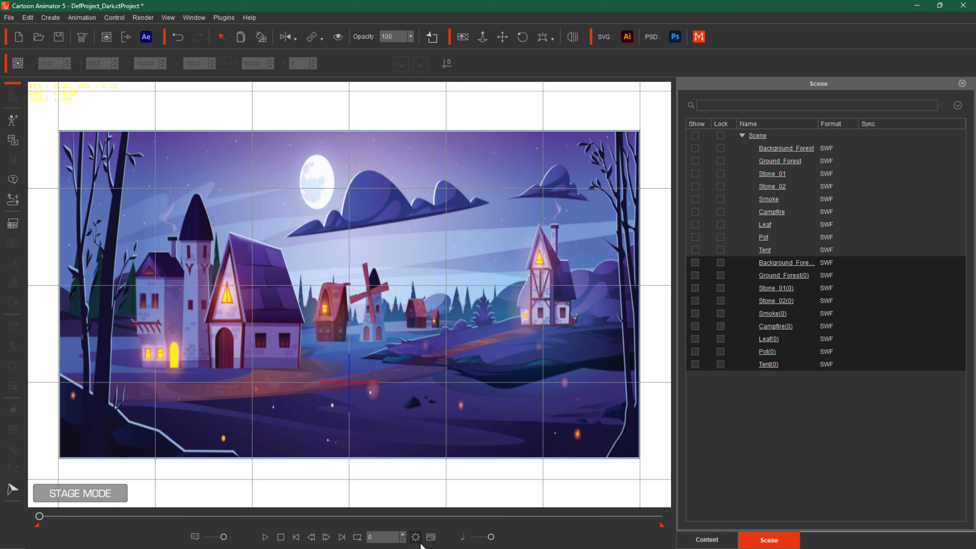
click(429, 540)
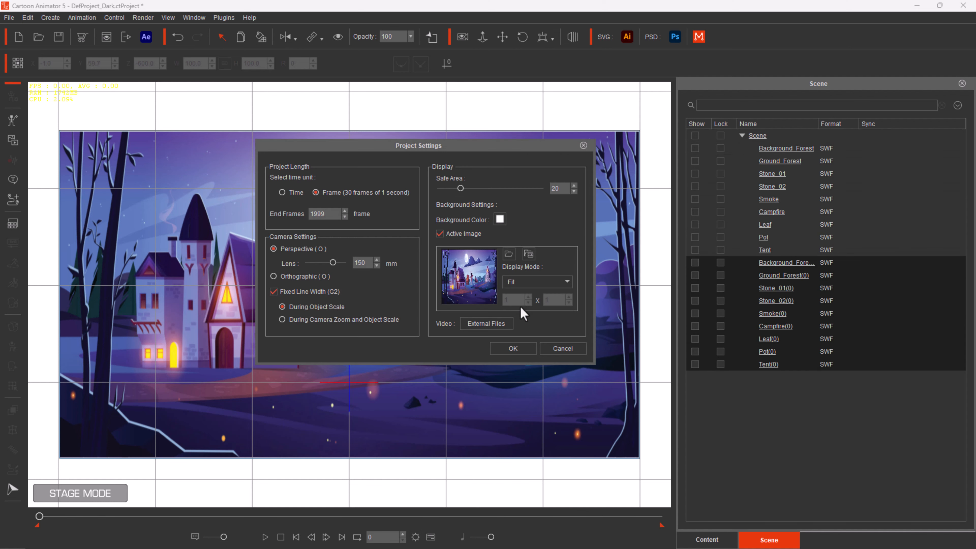
click(513, 349)
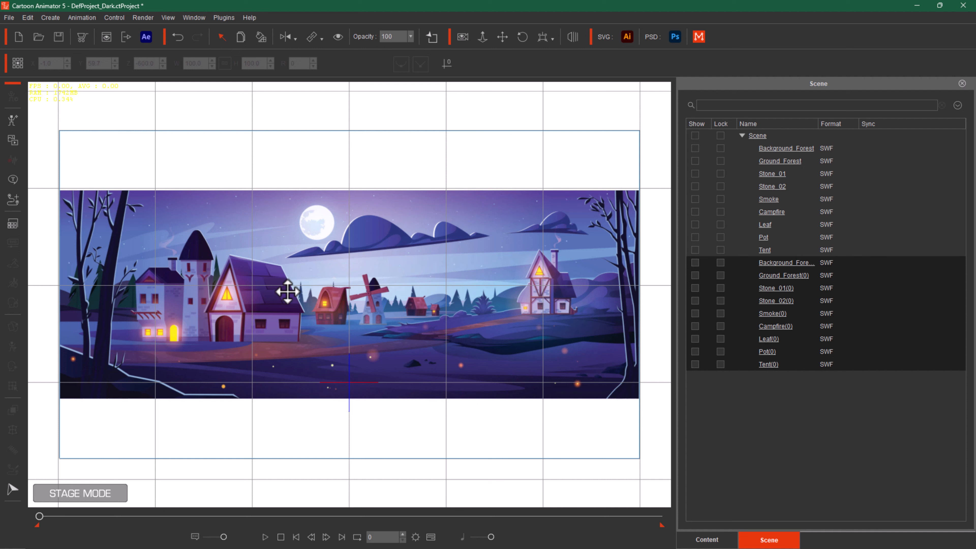
Deactivate the background image in the project settings to view the empty stage, and reactivate it.
click(415, 537)
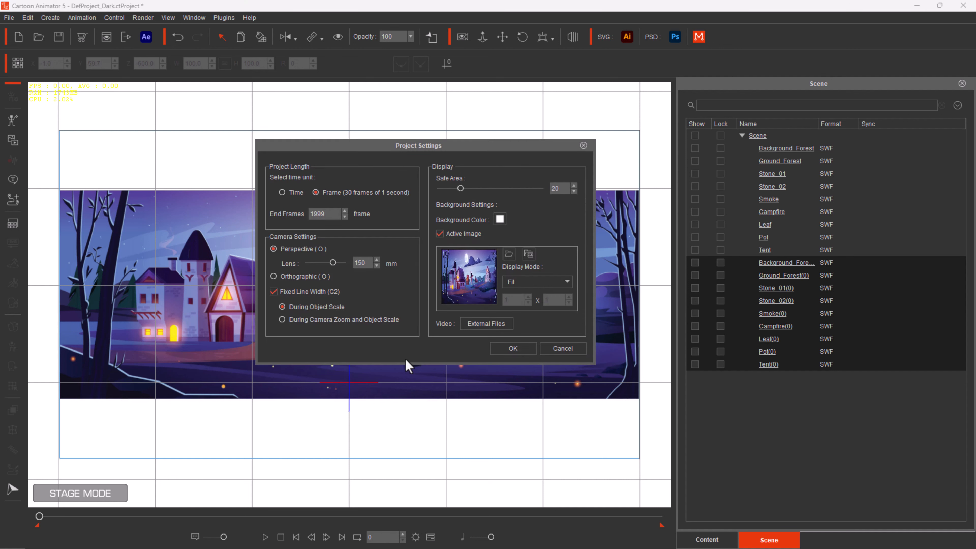
click(440, 233)
click(499, 349)
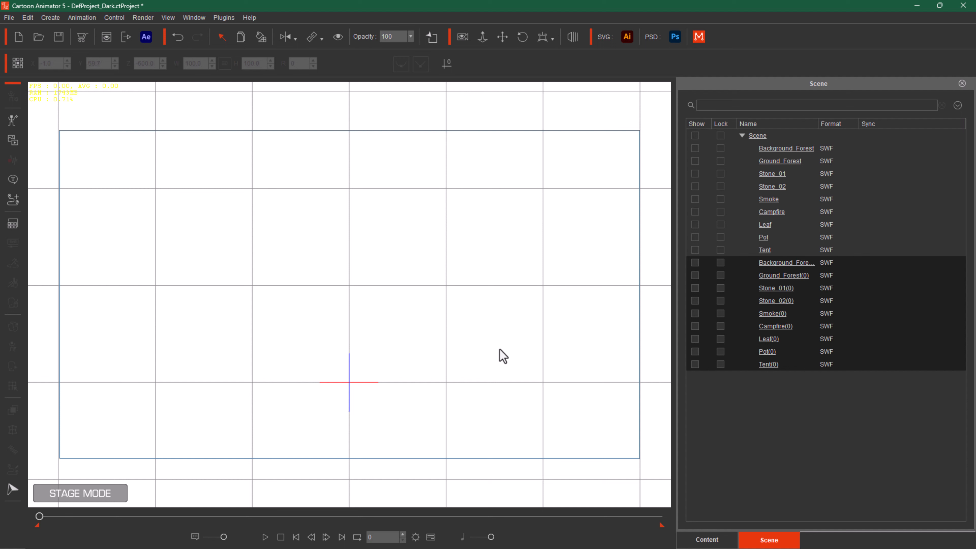
click(416, 538)
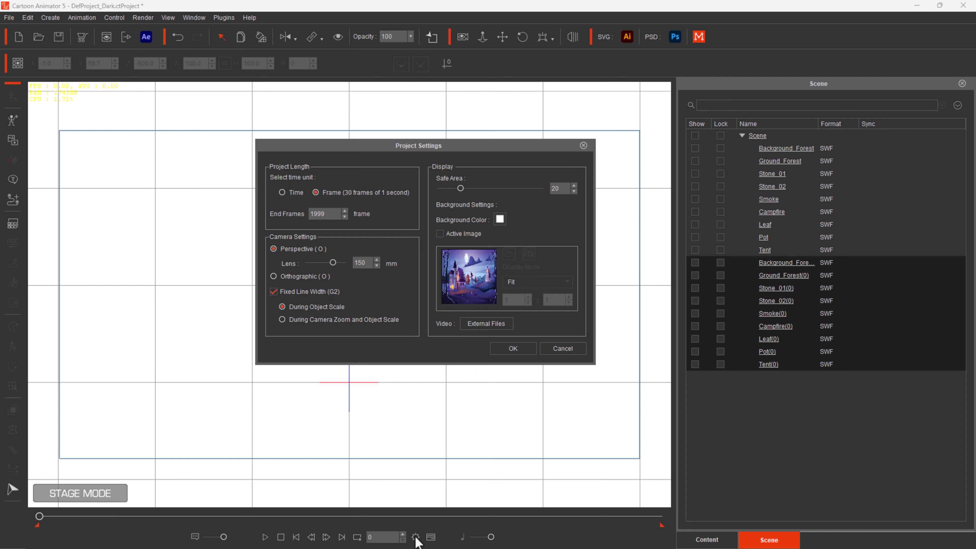
click(473, 234)
click(514, 348)
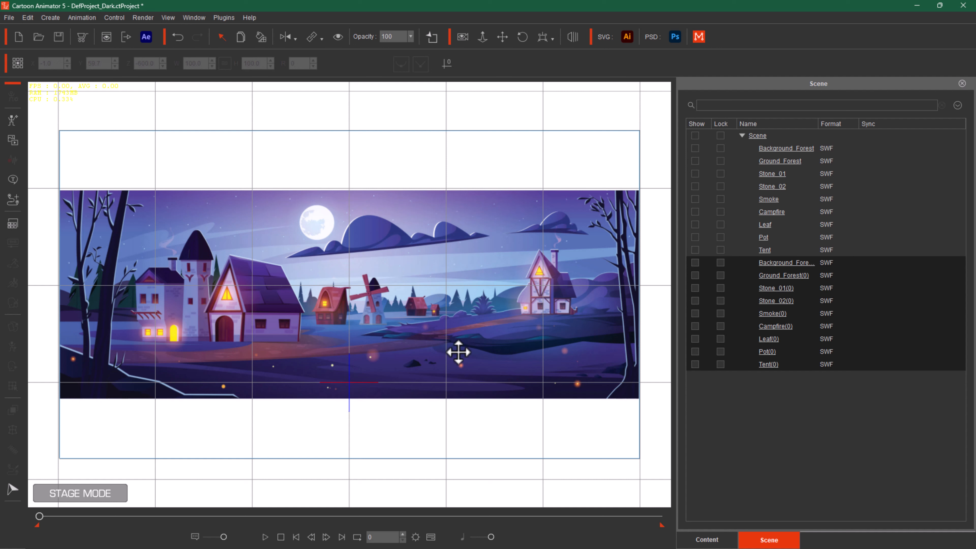
Send the background image from the project settings to Photoshop and select the Background layer inside the RL_Image group.
click(416, 537)
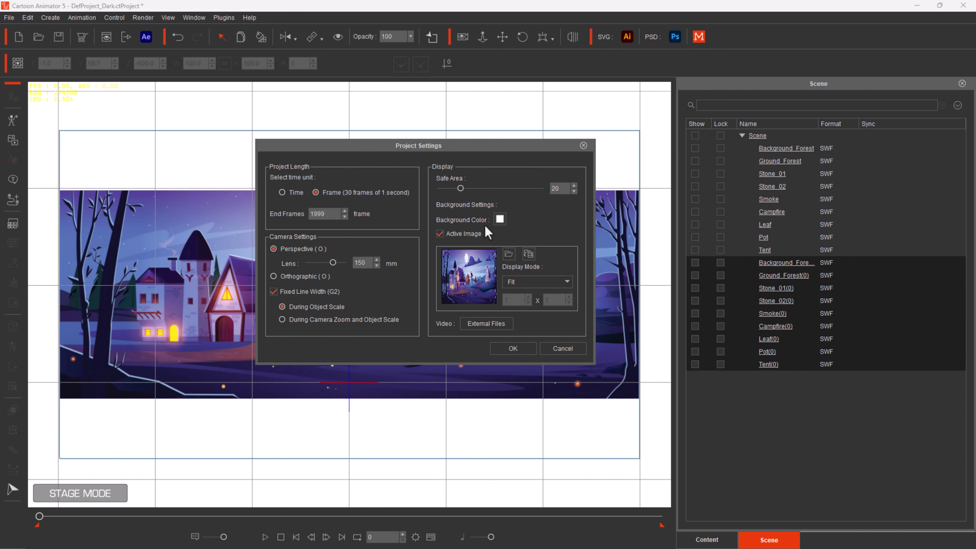
click(528, 254)
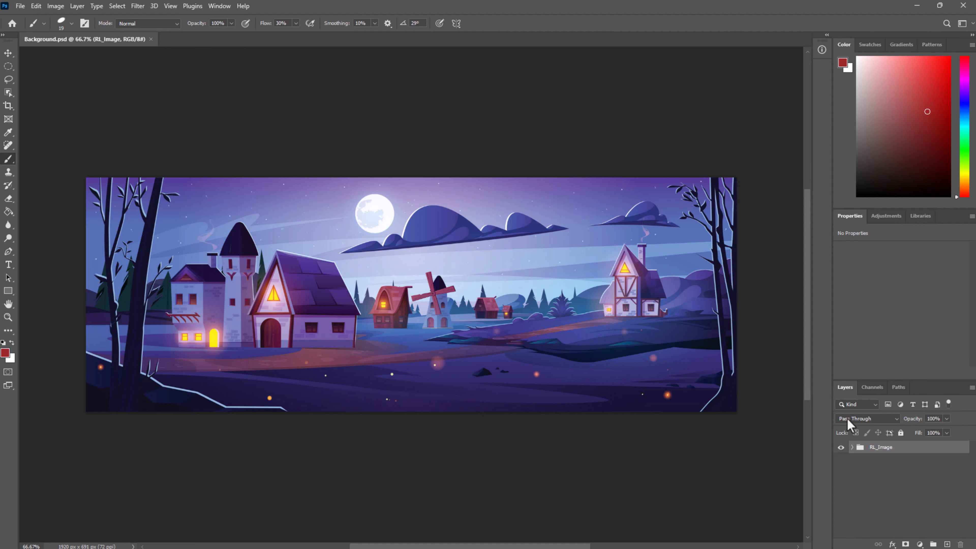
click(852, 447)
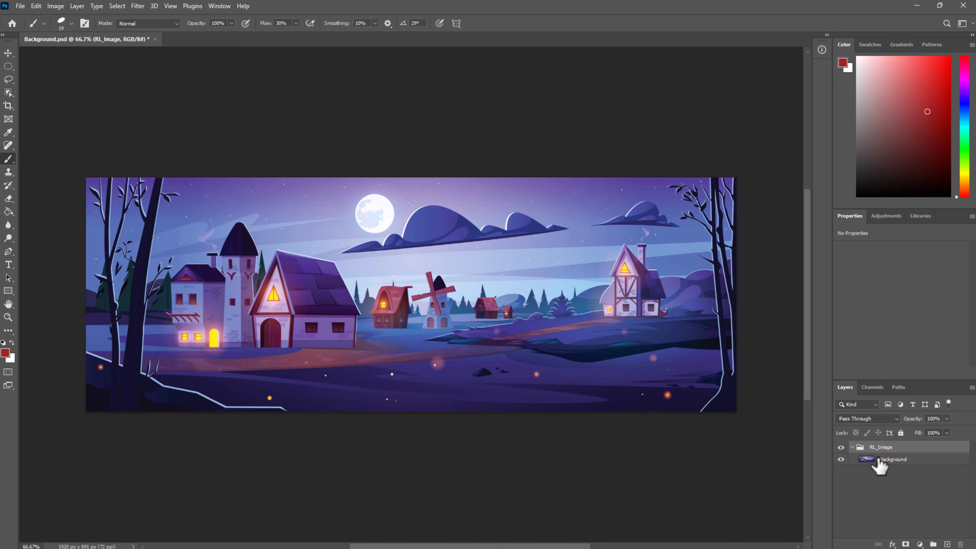
click(890, 460)
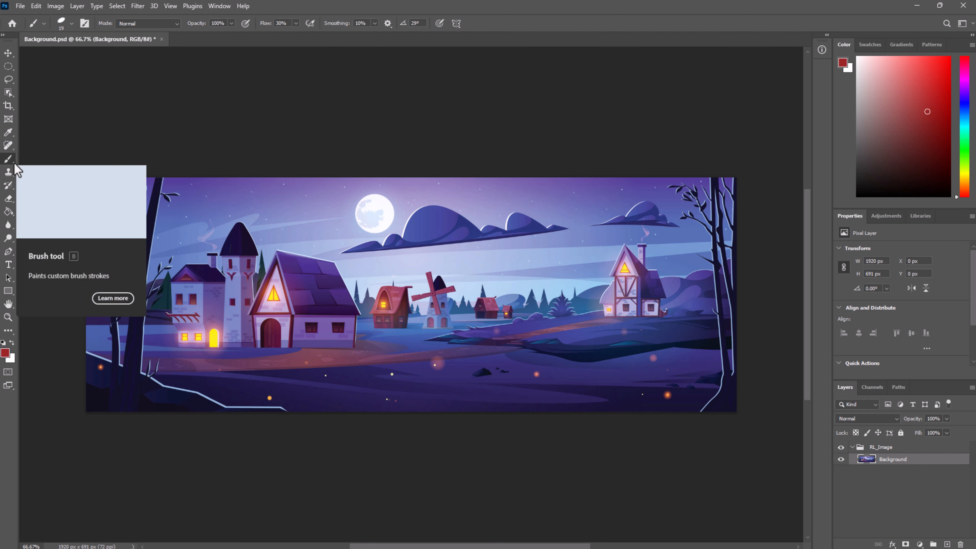
Choose the Kyle's Concept Brushes - All Purpose Blend brush from the Special Effects Brushes.
click(43, 24)
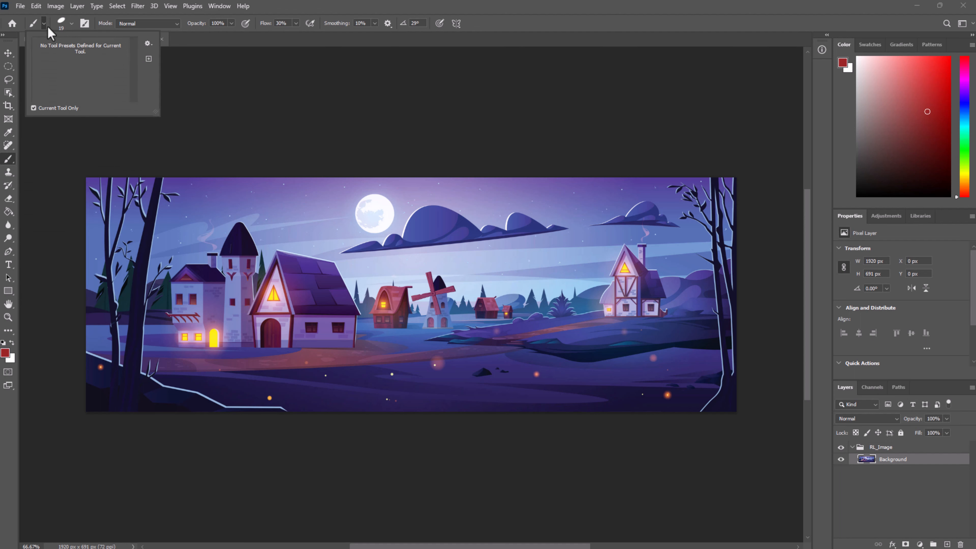
click(71, 23)
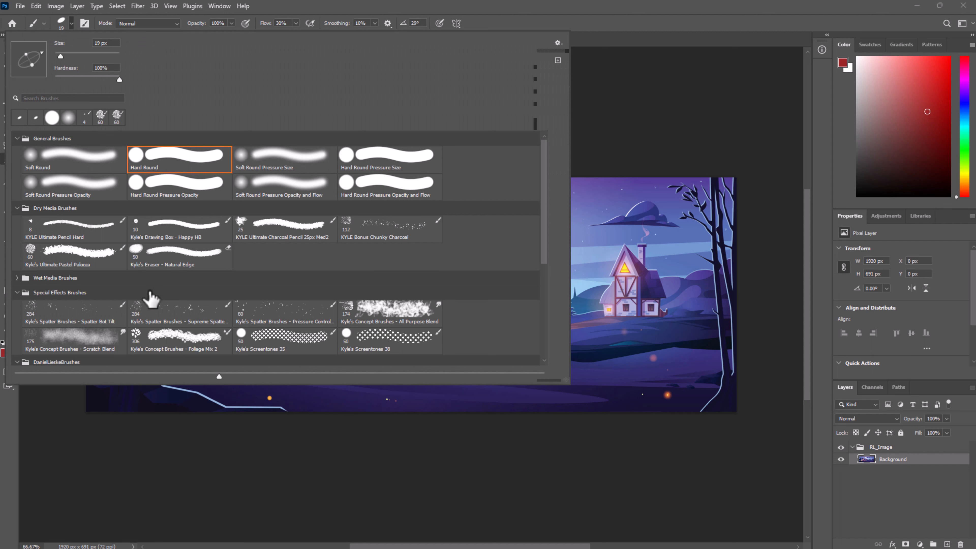
click(382, 319)
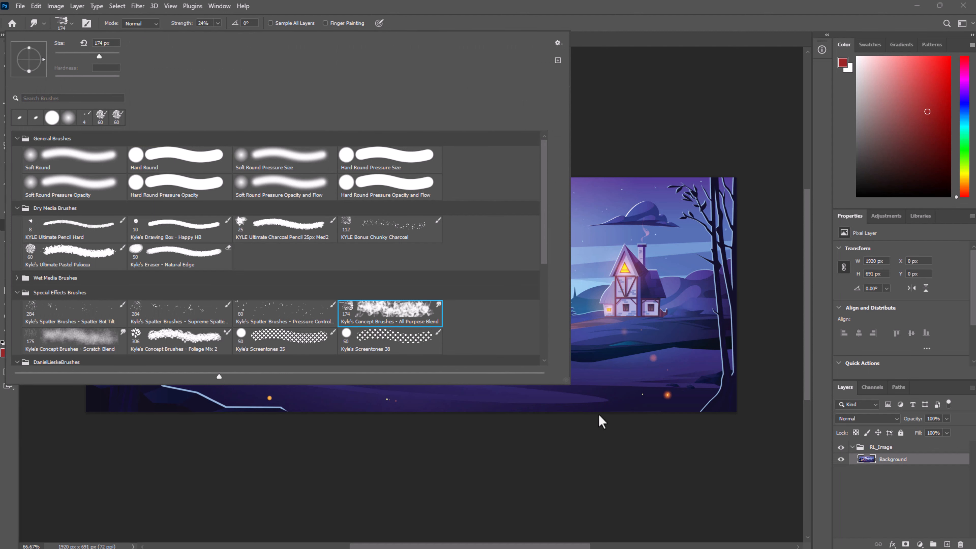
click(615, 431)
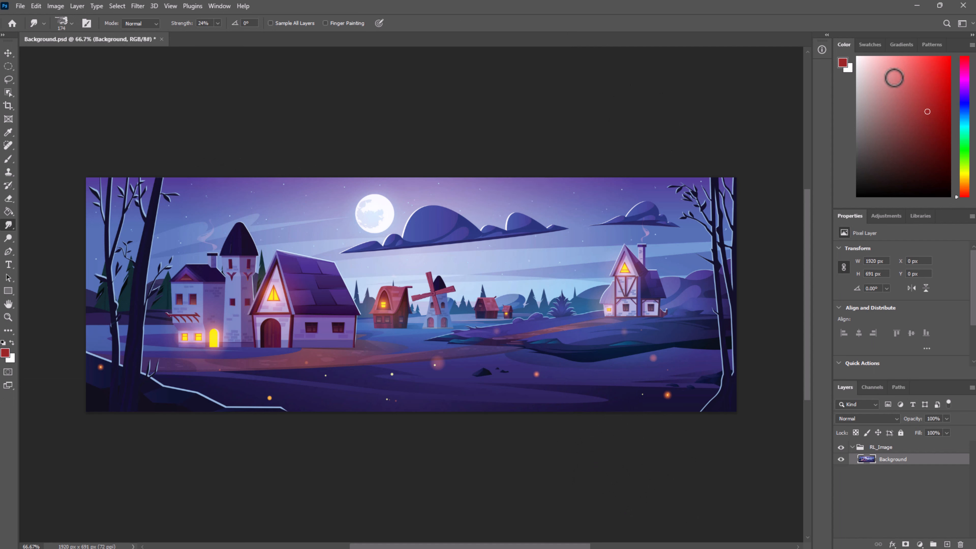
Pick a light pink foreground colour and smudge broad strokes across the houses, moon and sky of the night landscape.
click(879, 68)
mouse_move(553, 231)
mouse_down()
mouse_move(444, 309)
mouse_move(384, 256)
mouse_move(306, 317)
mouse_move(207, 243)
mouse_move(108, 286)
mouse_move(50, 354)
mouse_up()
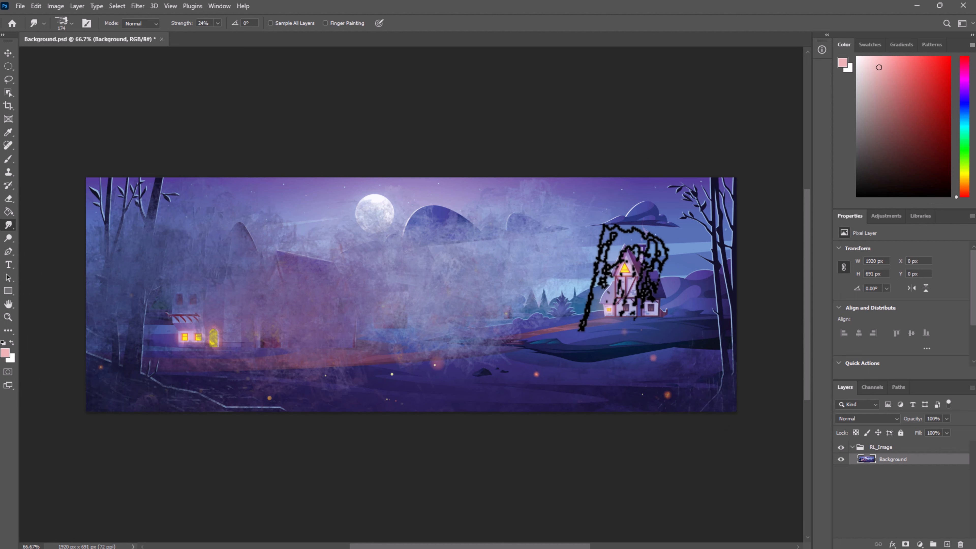
mouse_move(625, 277)
mouse_down()
mouse_move(526, 304)
mouse_move(374, 219)
mouse_move(284, 228)
mouse_move(190, 210)
mouse_up()
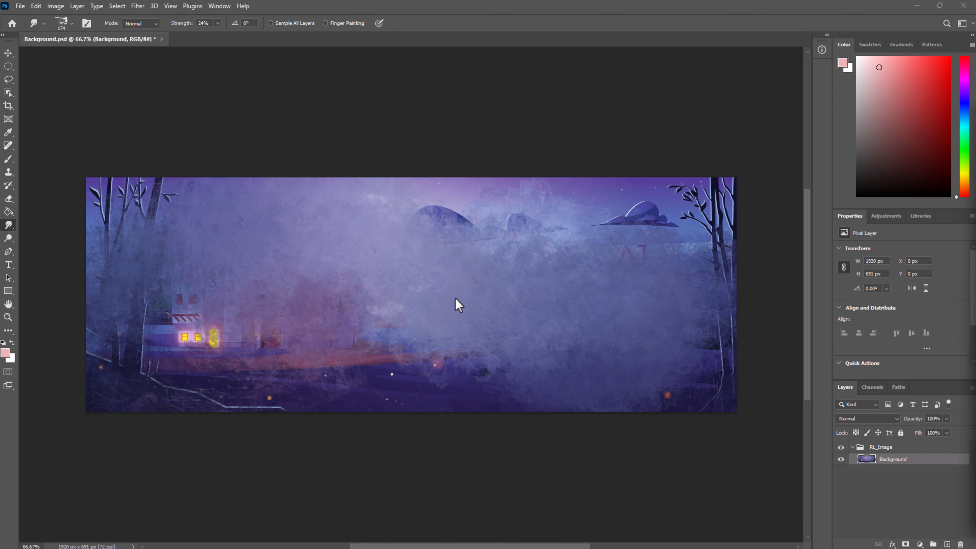
Save the edited Background.psd, return to Cartoon Animator and accept the project settings with the updated background image.
click(15, 7)
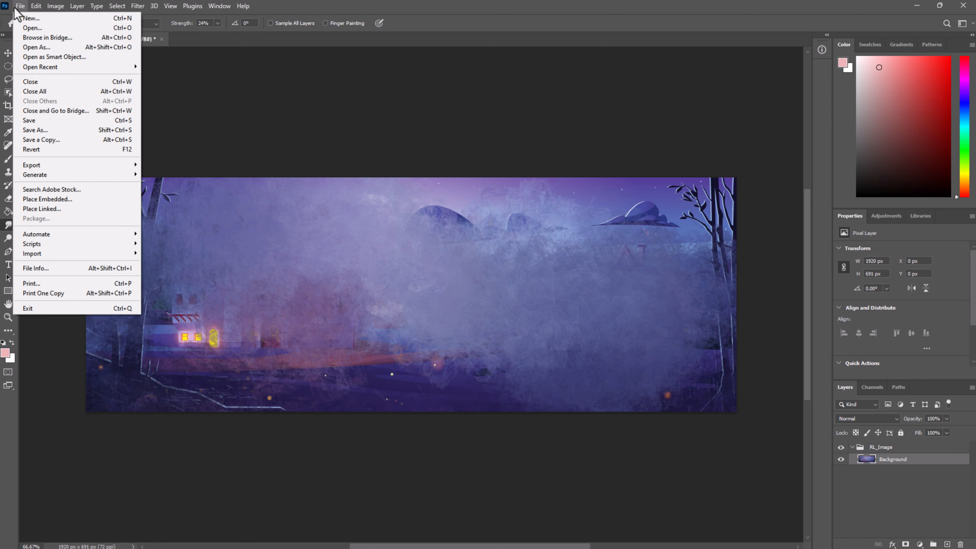
click(67, 121)
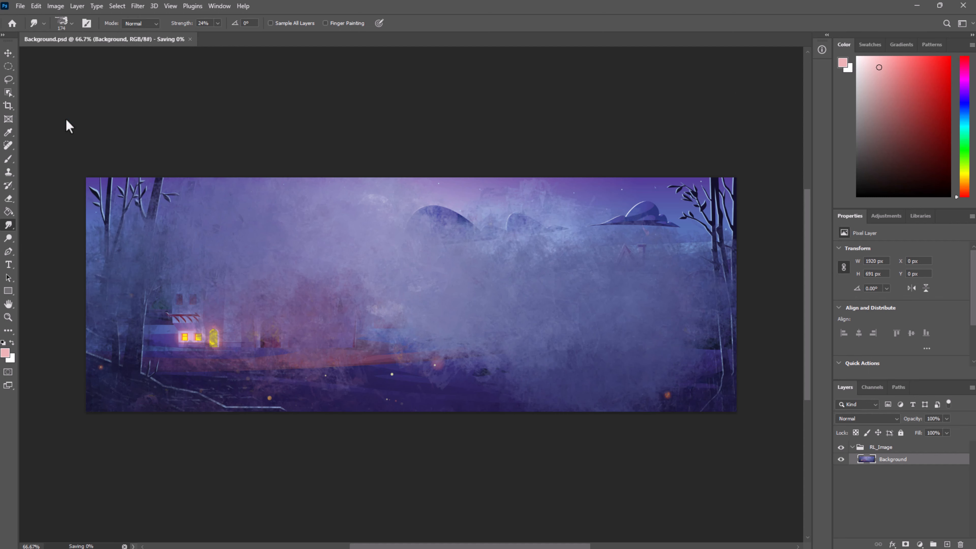
click(916, 5)
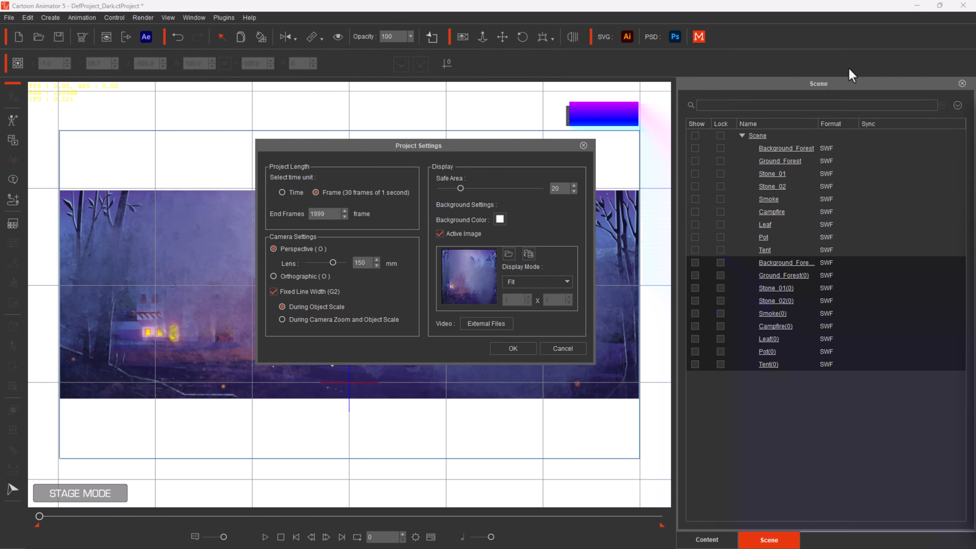
click(511, 348)
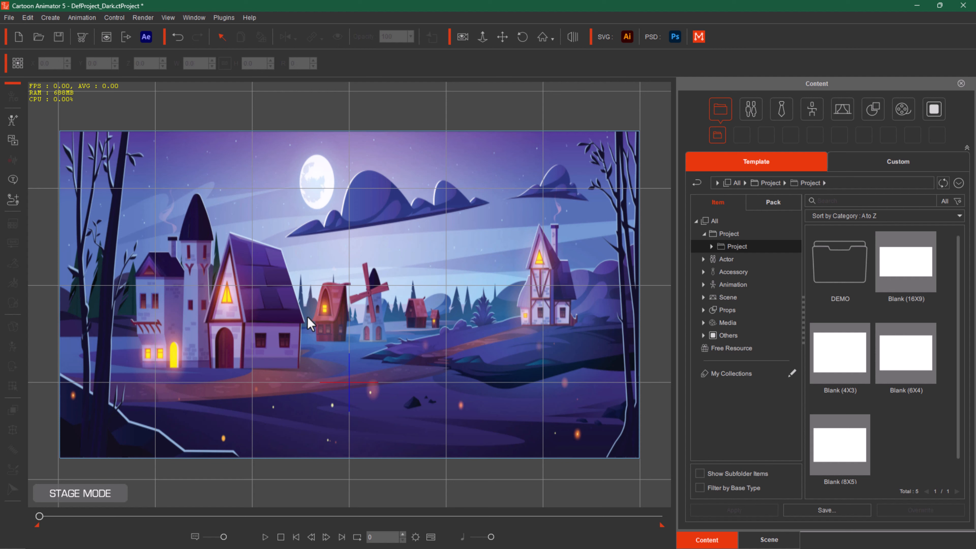
Open the import options for creating new media in the project.
click(7, 141)
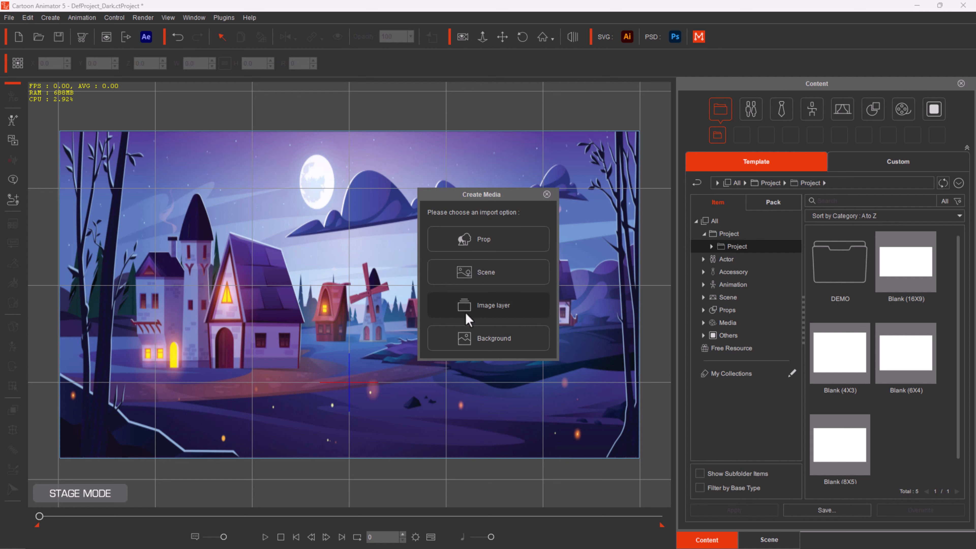